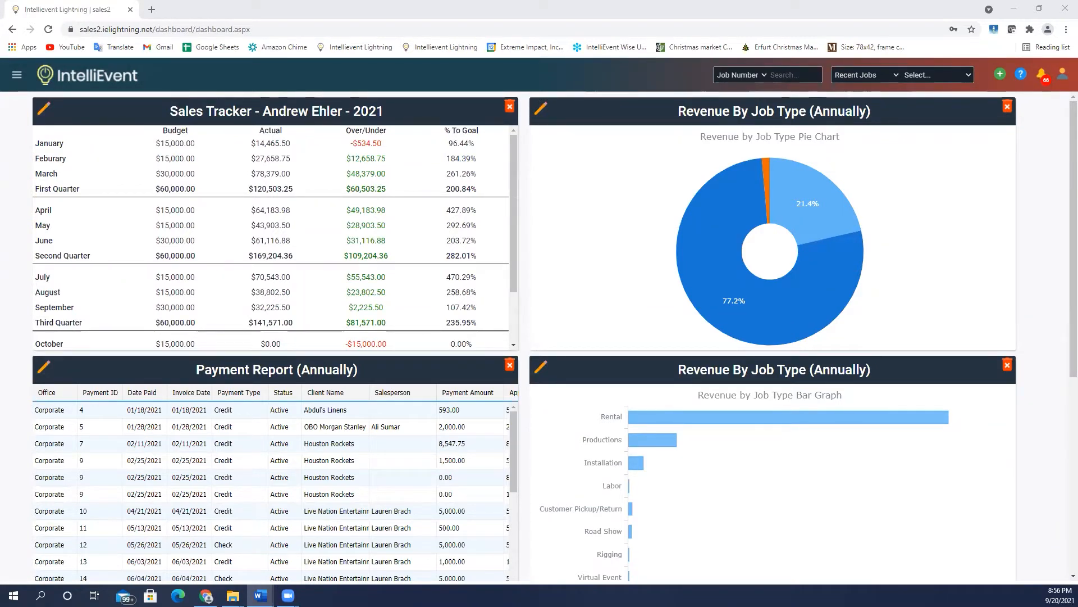
Open the signed-in account's user profile, where the timeclock code is kept, and save the profile.
left_click(1057, 80)
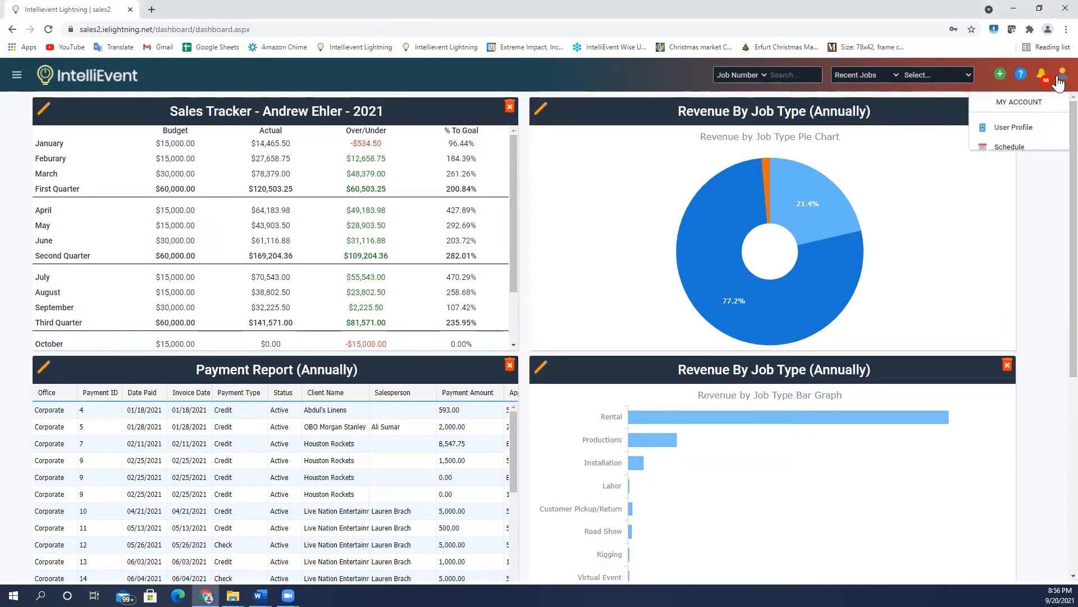
left_click(1029, 128)
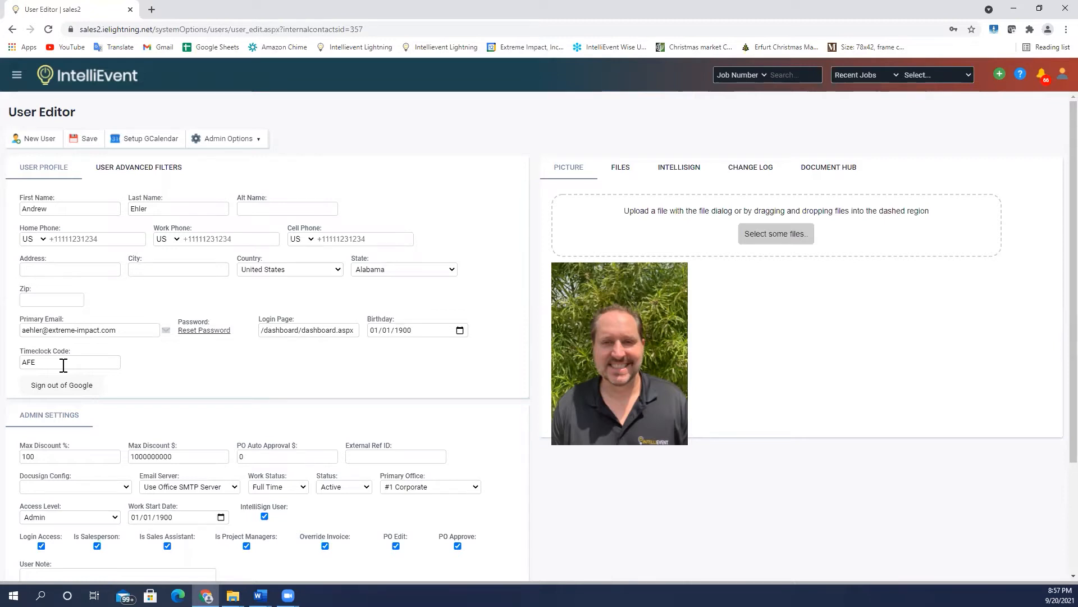
left_click(83, 142)
Open the Corporate Training Event job from the recent jobs.
left_click(861, 77)
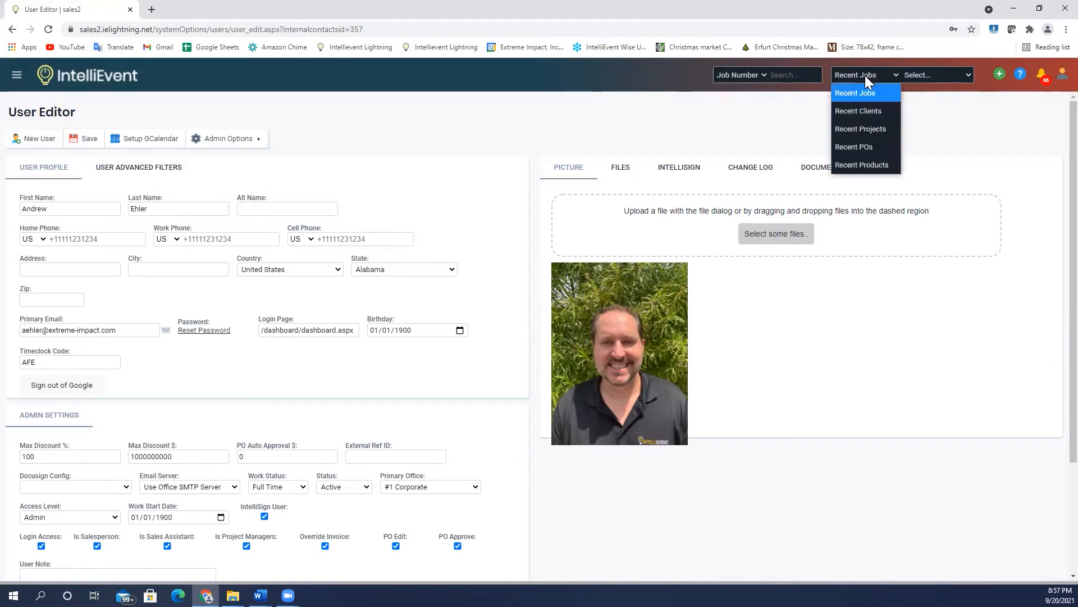
left_click(918, 76)
left_click(940, 93)
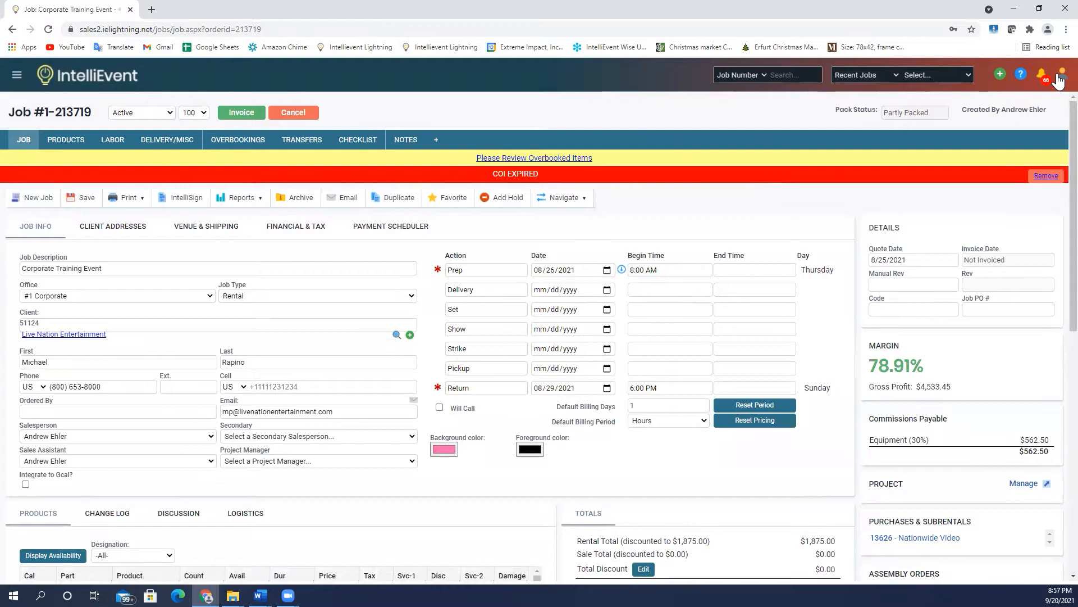
Clock in on the time clock with the employee's timeclock code and no job or labor details.
left_click(1059, 80)
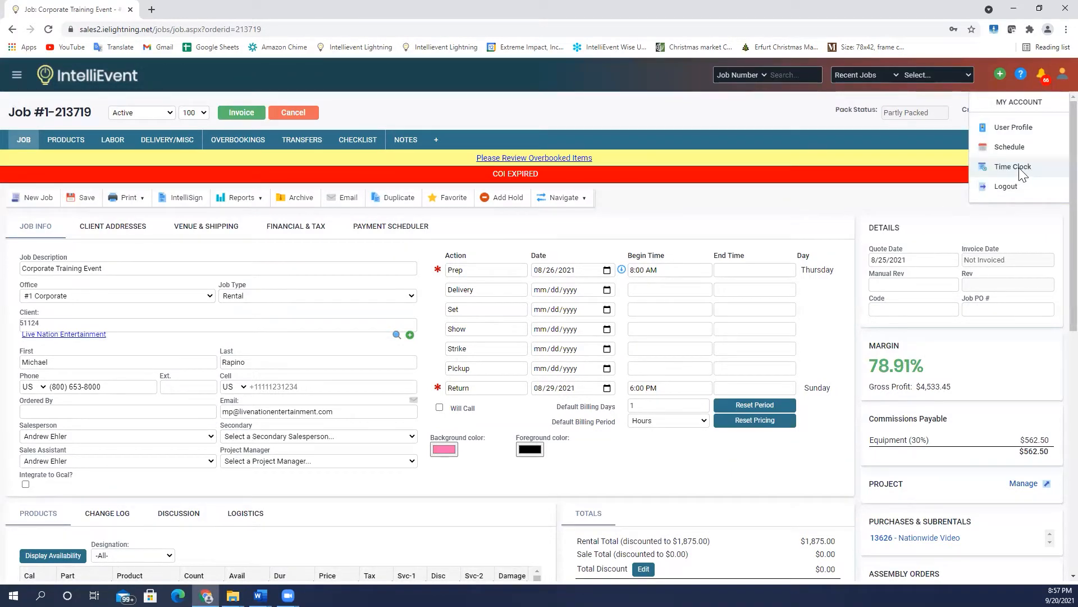
left_click(1020, 168)
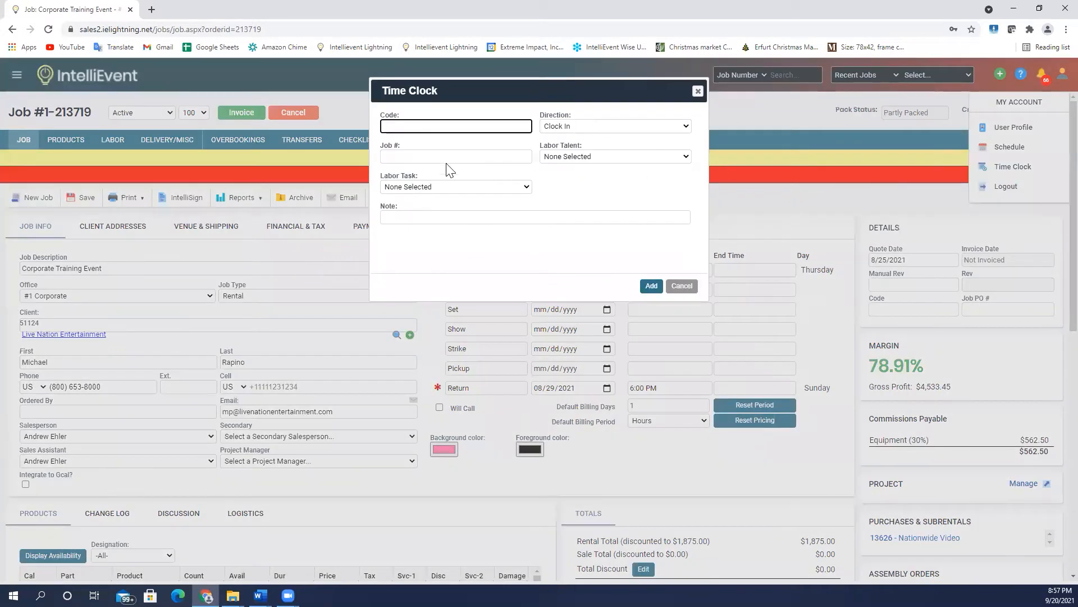
left_click(431, 125)
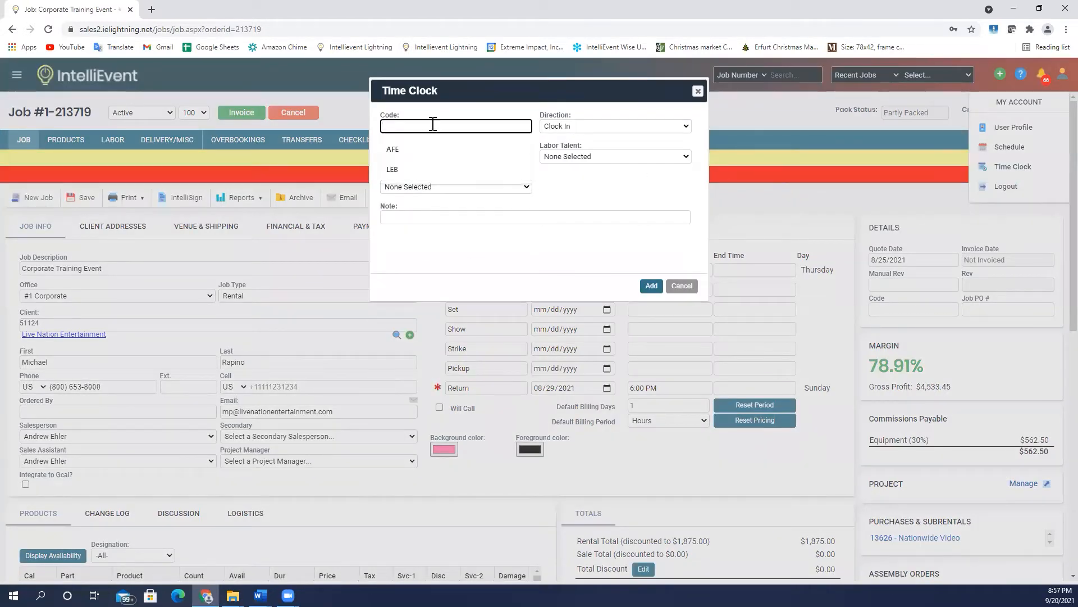
left_click(399, 150)
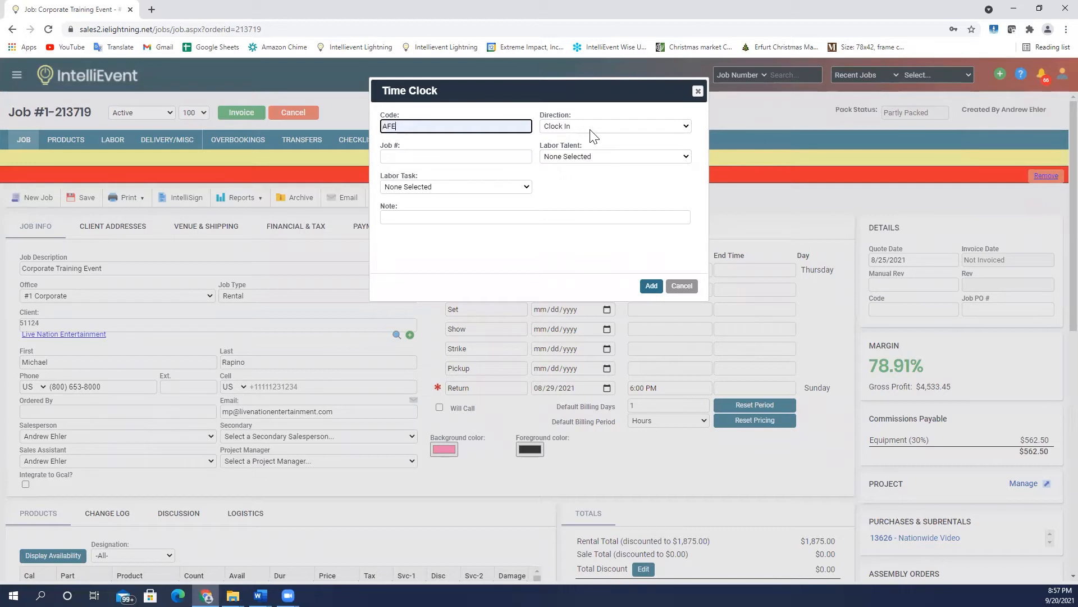
left_click(651, 285)
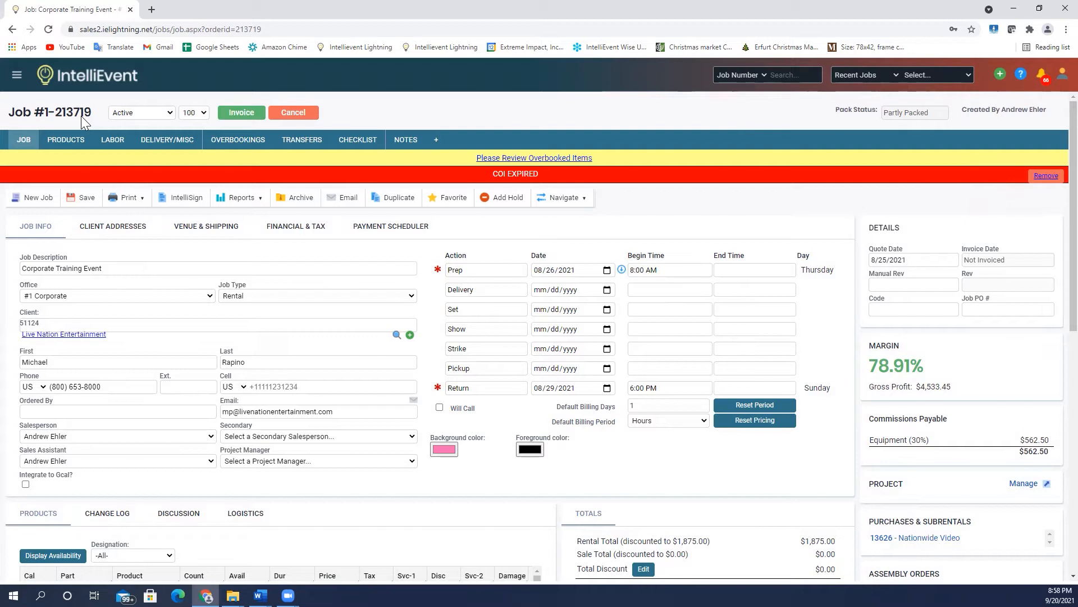
Start a new time clock entry with the employee's timeclock code and set its direction to Switch Task.
left_click(1060, 76)
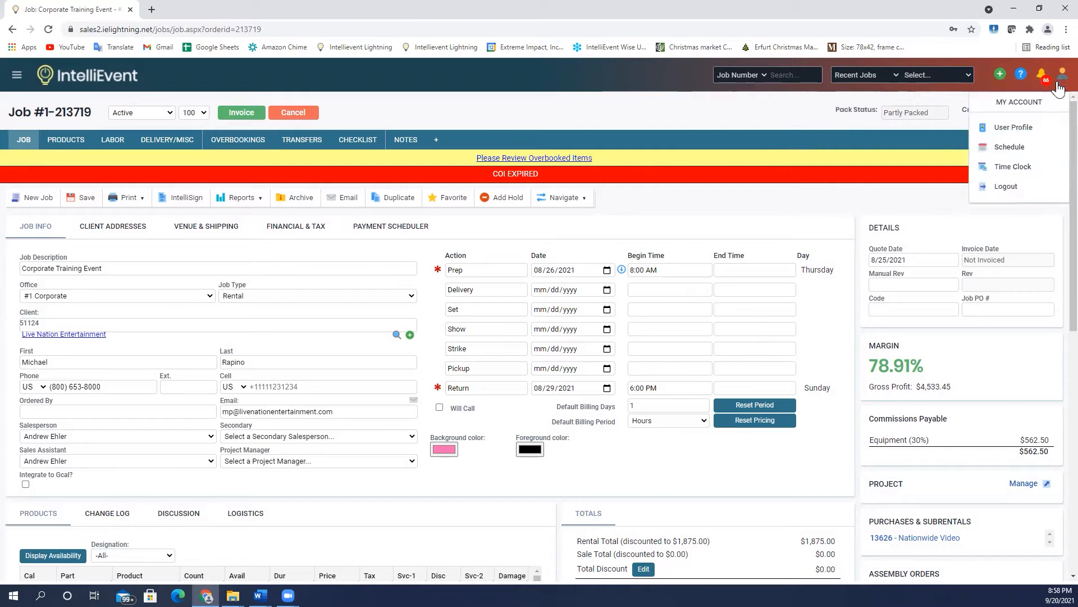
left_click(1011, 169)
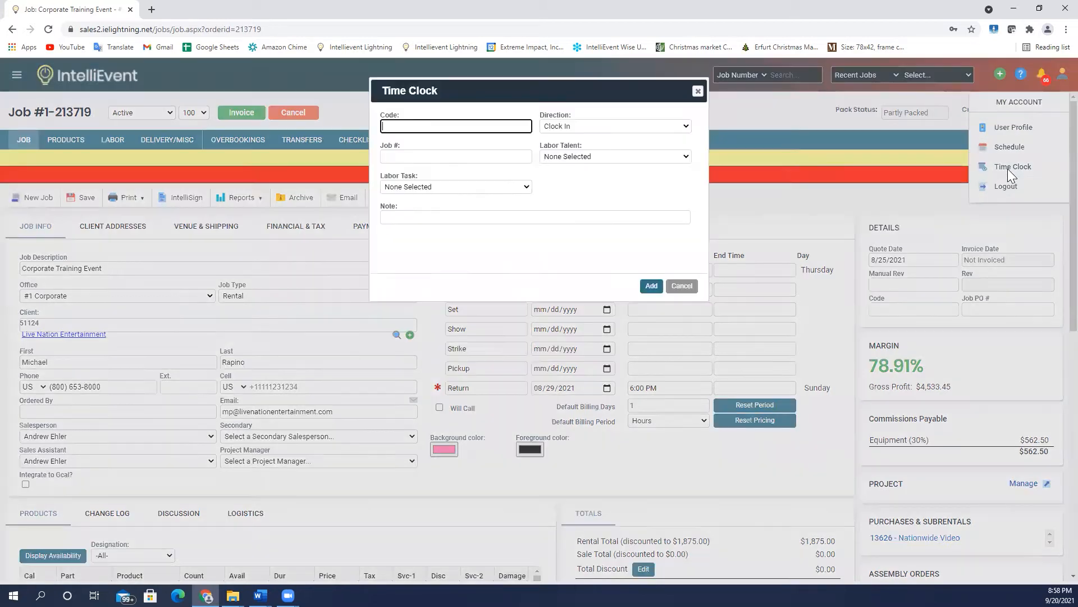
left_click(462, 125)
left_click(417, 150)
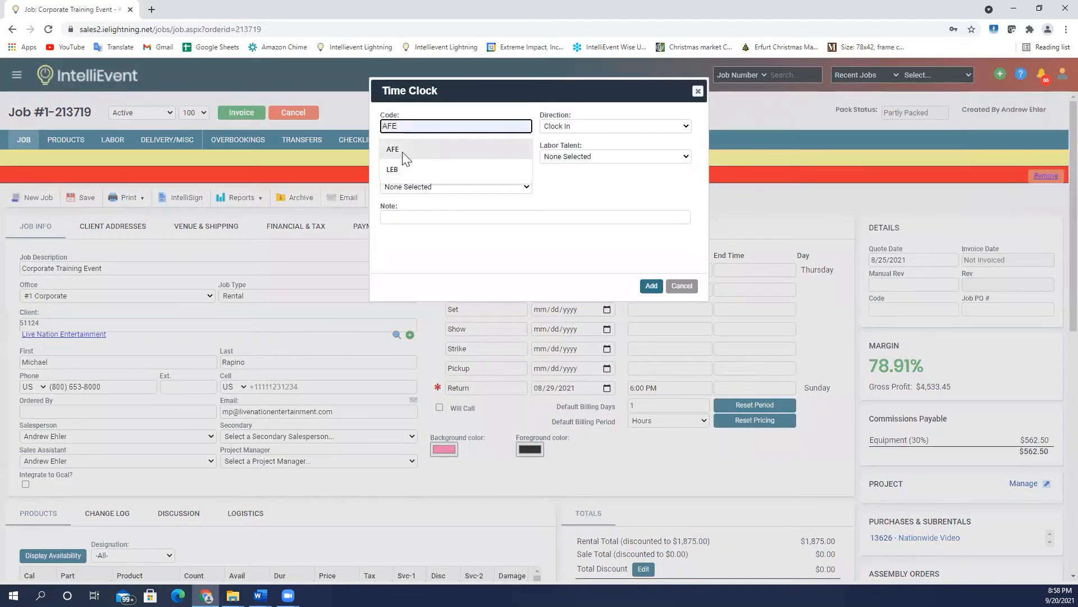
left_click(561, 127)
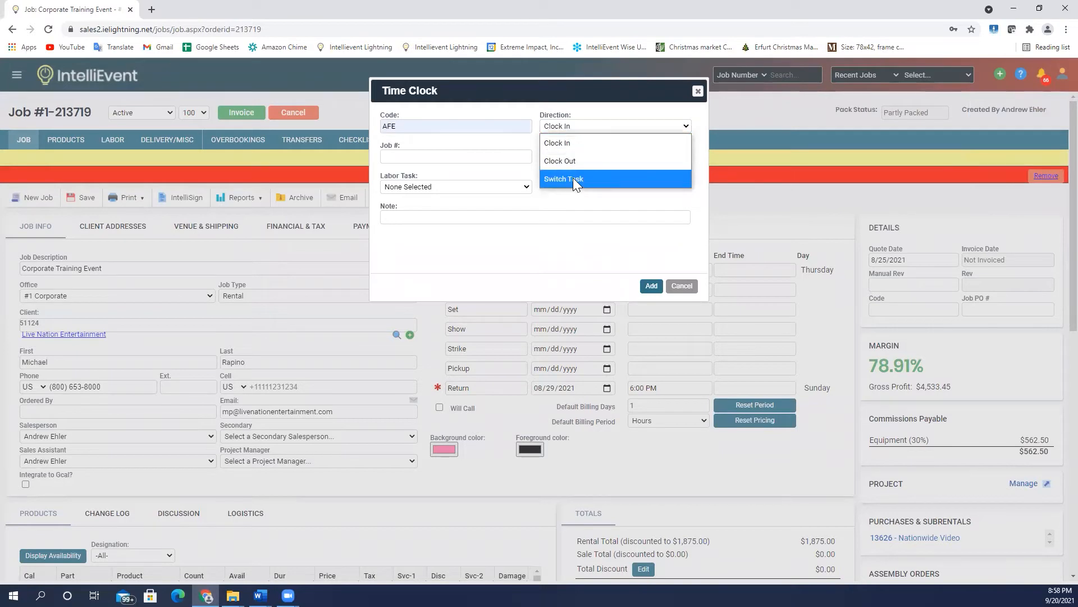
left_click(573, 179)
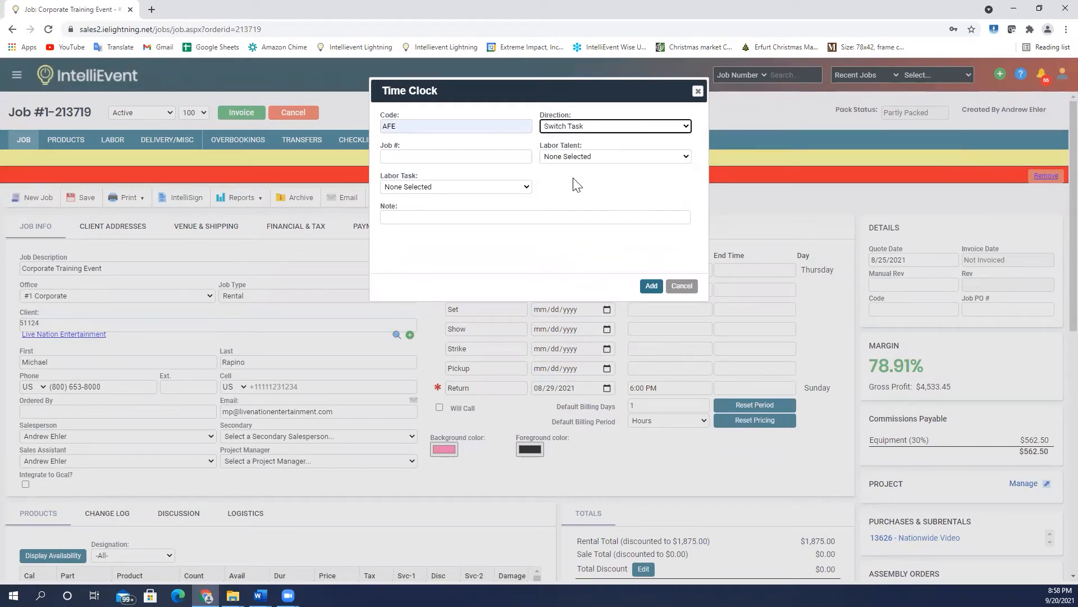
Enter the Corporate Training Event's job number, with labor talent Audio Lead (A1) and labor task Site Visit.
left_click(453, 157)
type("21")
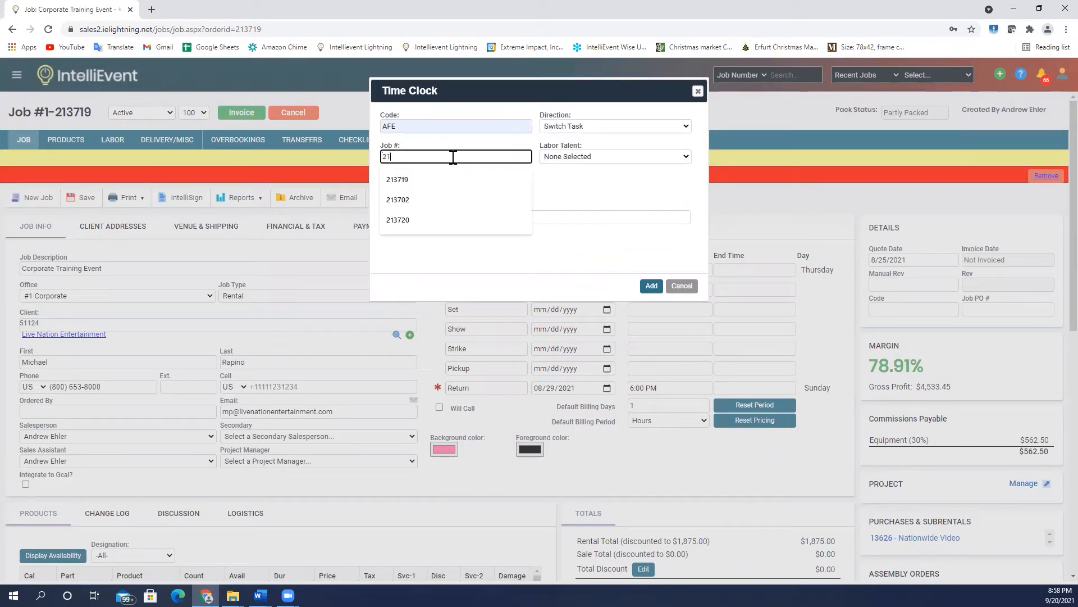
type("3719")
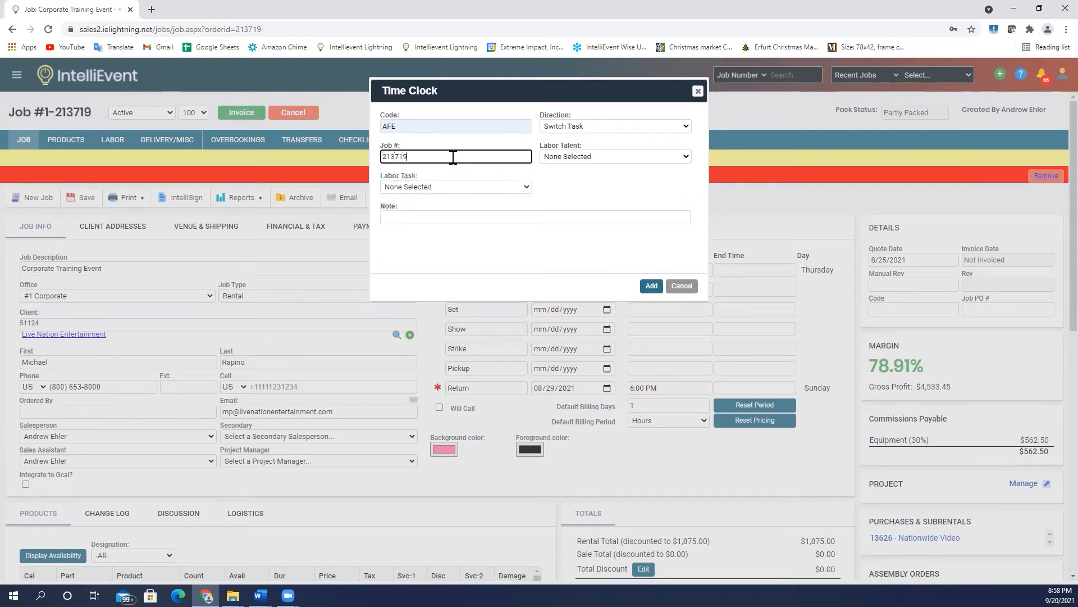
left_click(570, 158)
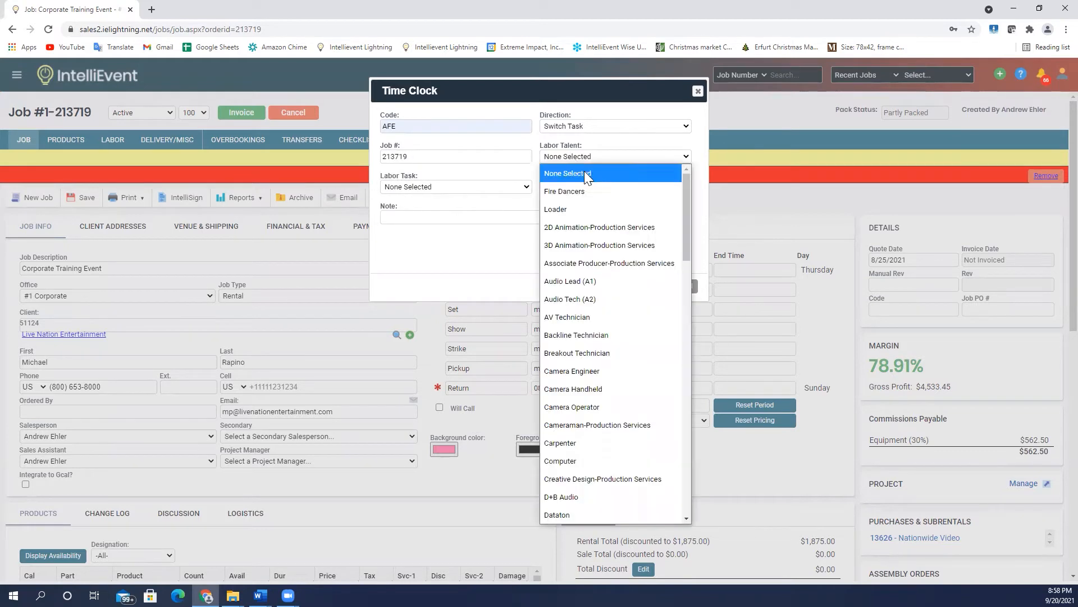
left_click(580, 281)
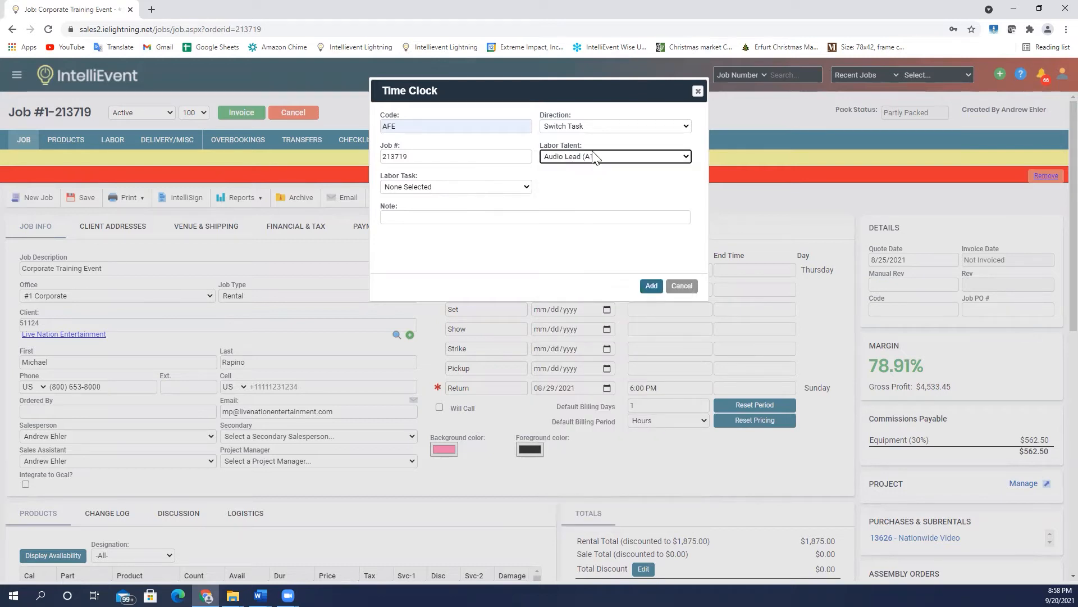
left_click(452, 186)
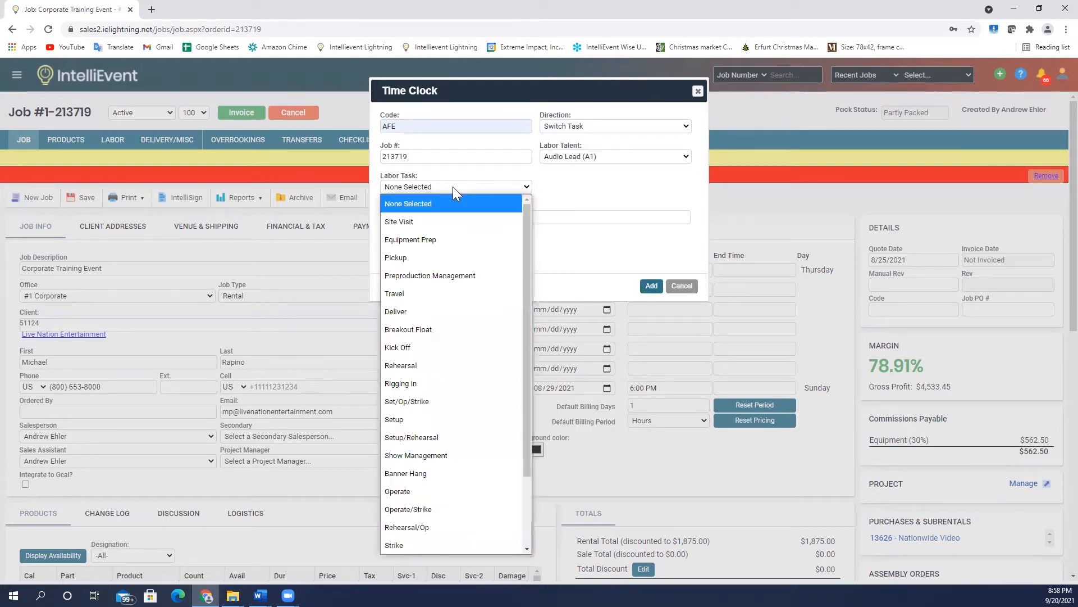
left_click(443, 222)
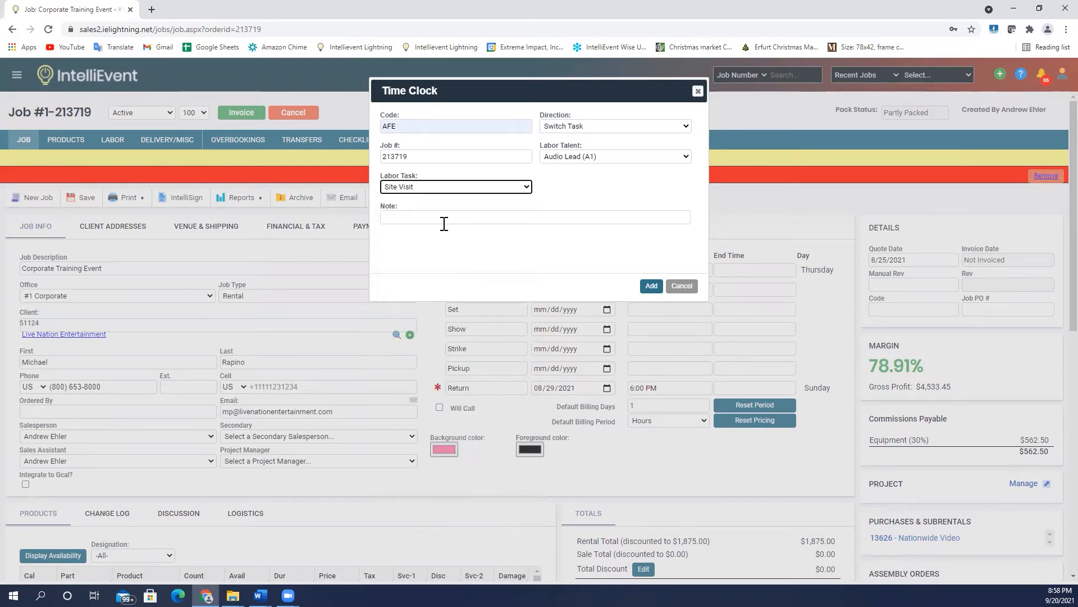
left_click(625, 157)
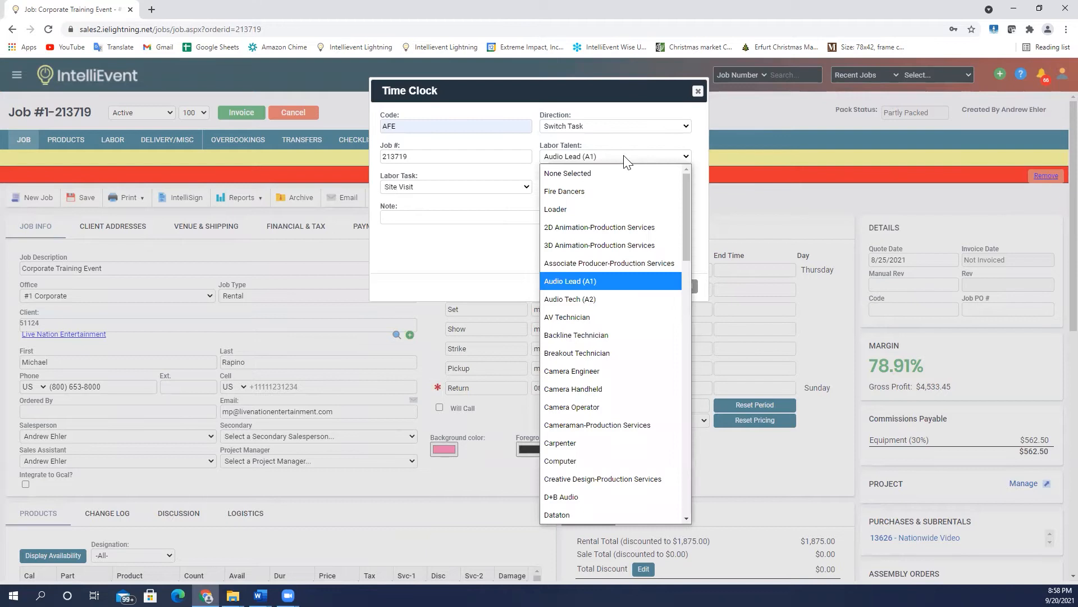
left_click(456, 189)
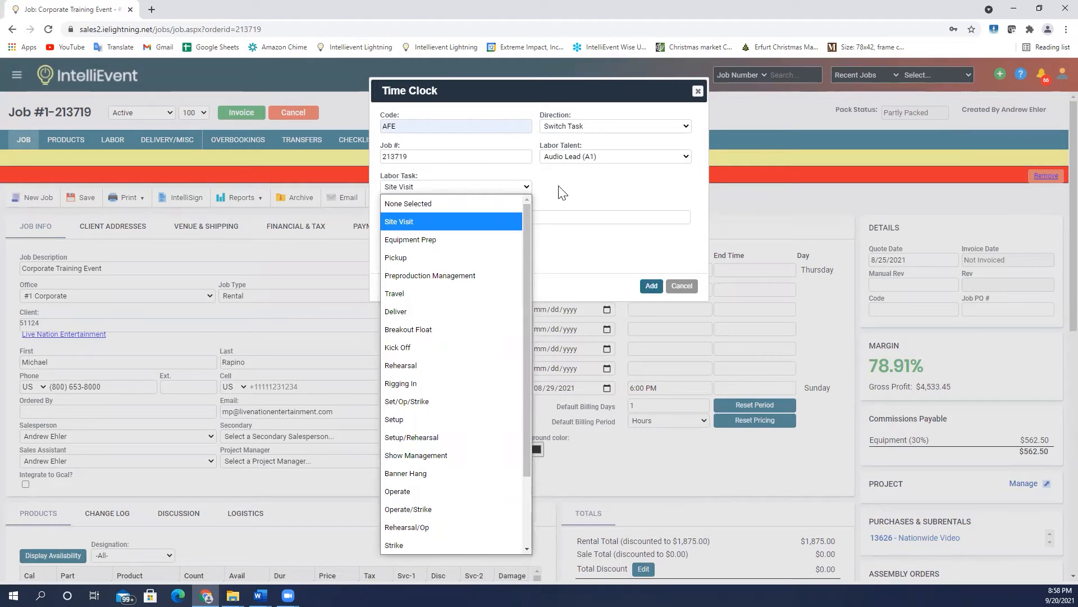
left_click(432, 222)
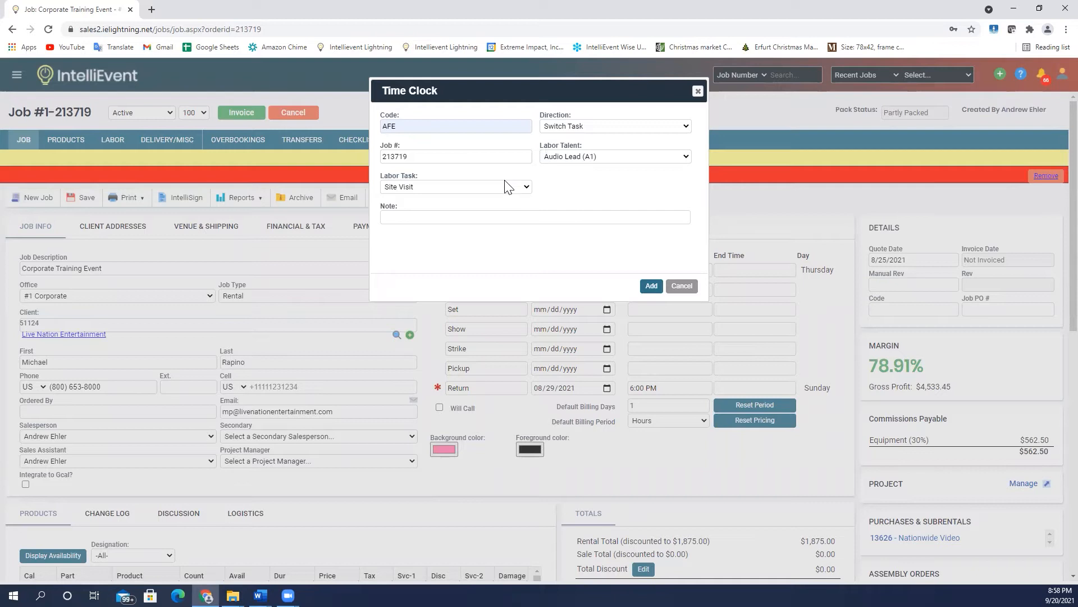
Set the entry's note to Hyatt Hotel and add the Switch Task entry to the time clock.
left_click(470, 216)
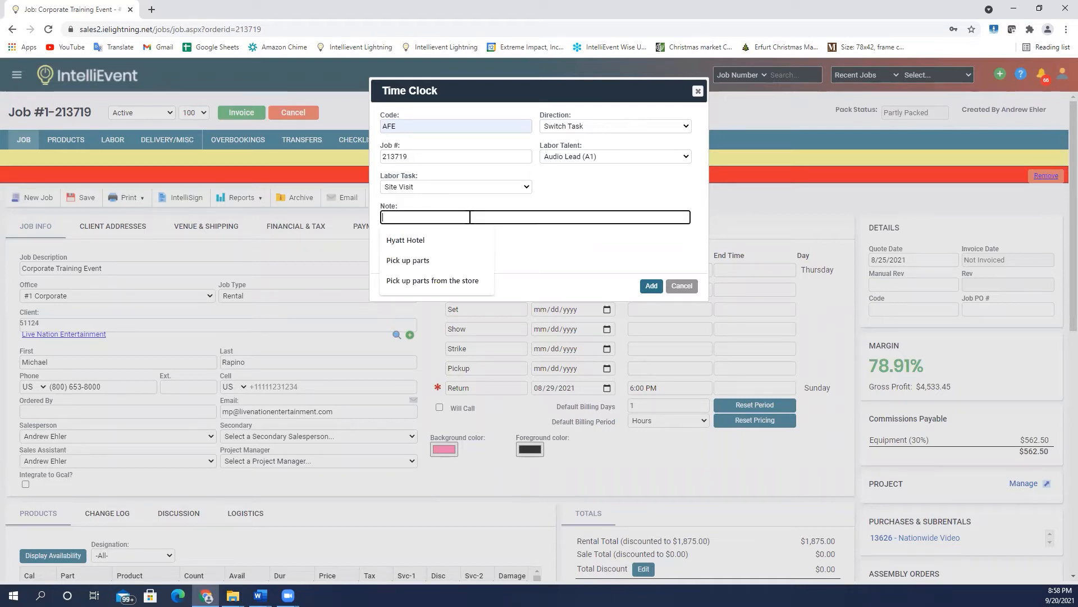
left_click(405, 243)
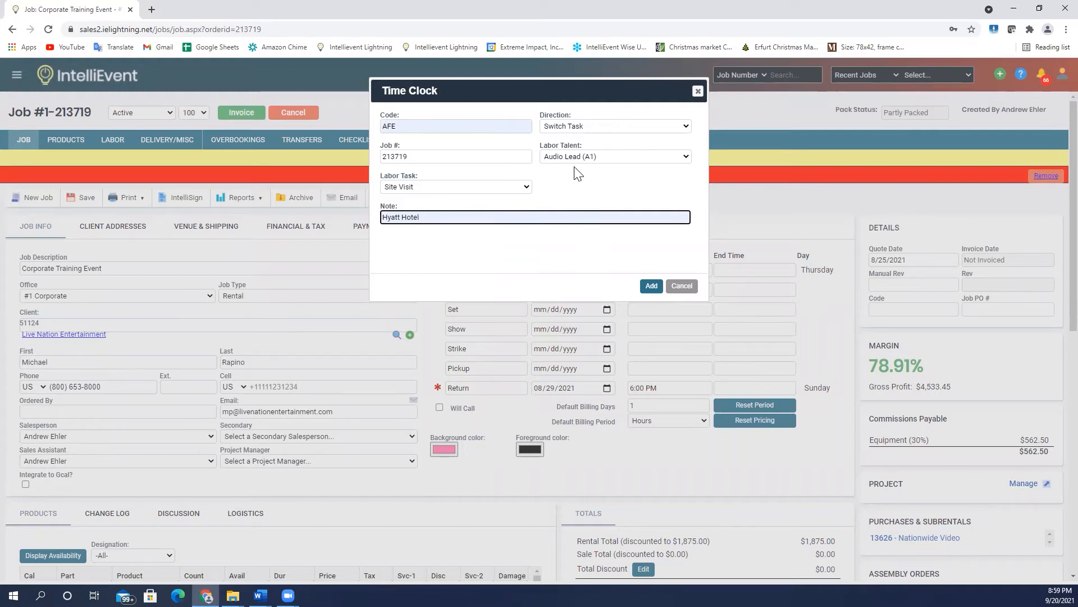
left_click(651, 290)
left_click(651, 290)
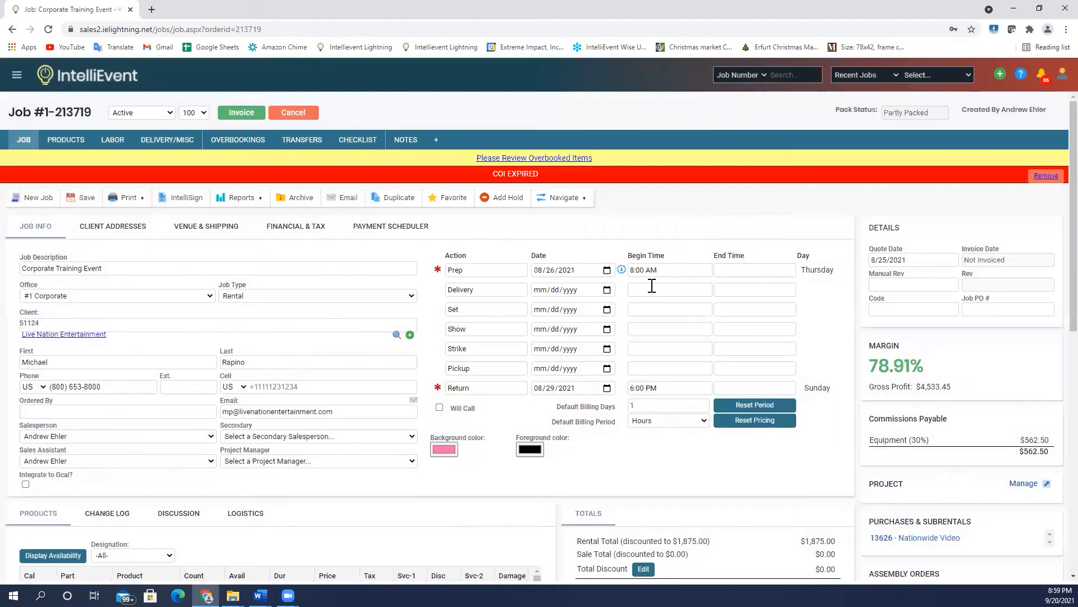
Open the recent Boston Celtic event job and bring up a new time clock entry.
left_click(926, 75)
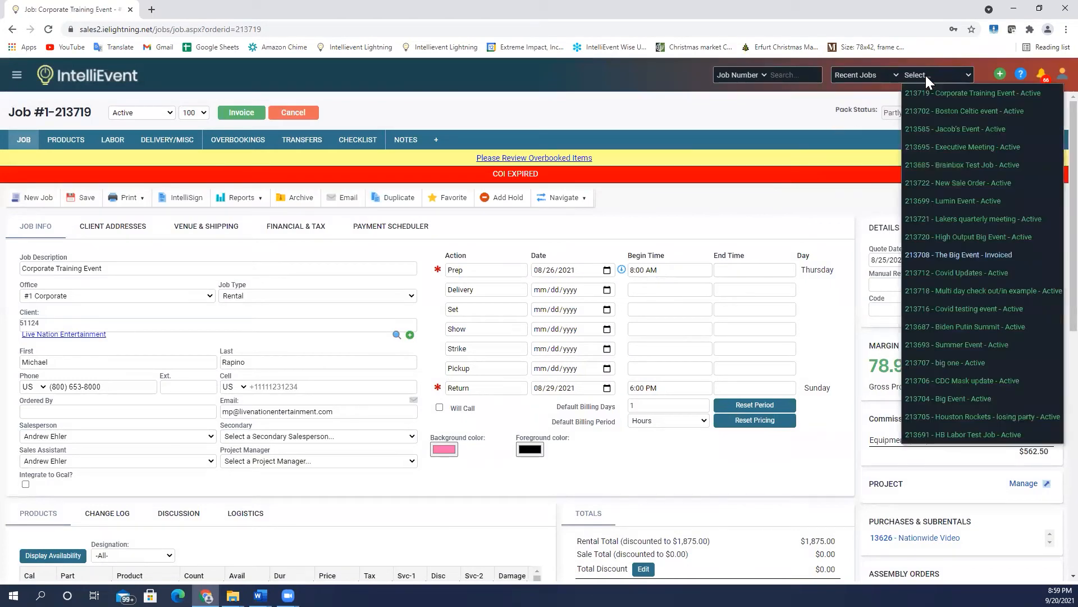
left_click(937, 110)
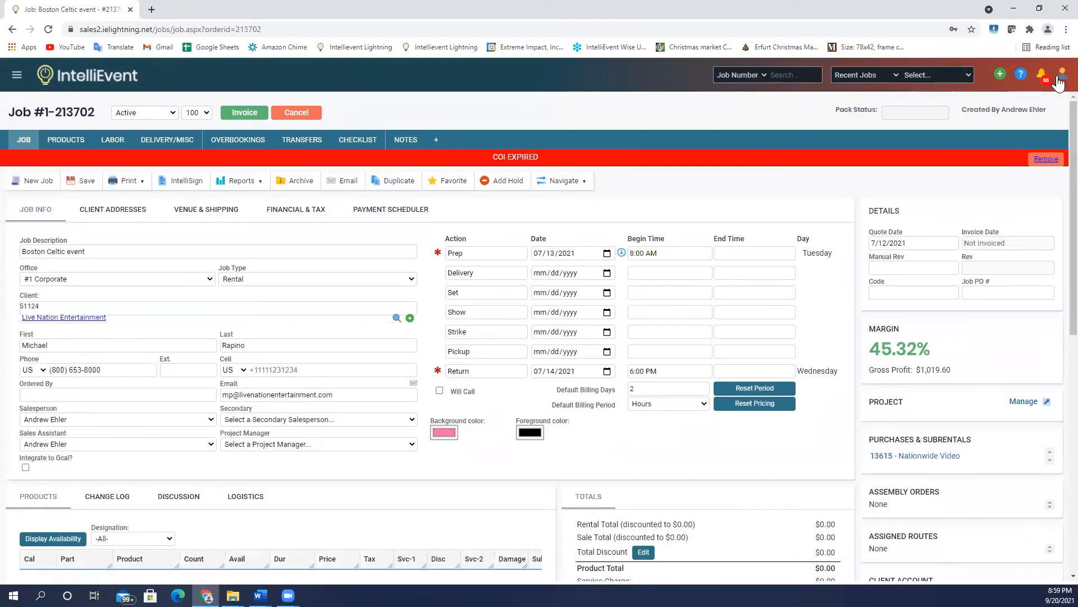
left_click(1060, 83)
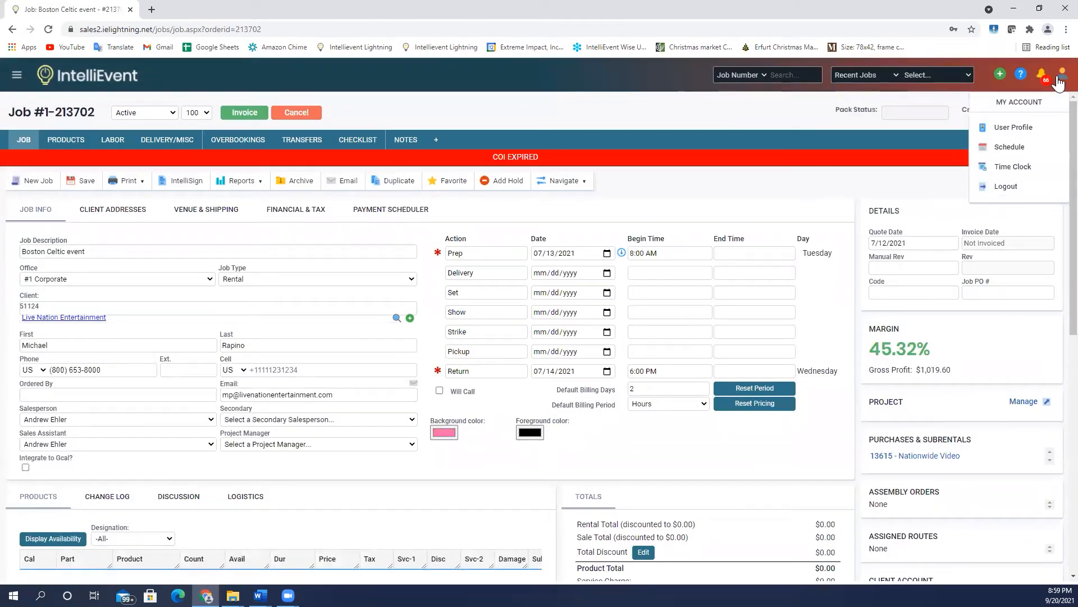
left_click(1012, 167)
Enter the employee's timeclock code in the new time clock entry and set its direction to Switch Task.
left_click(482, 126)
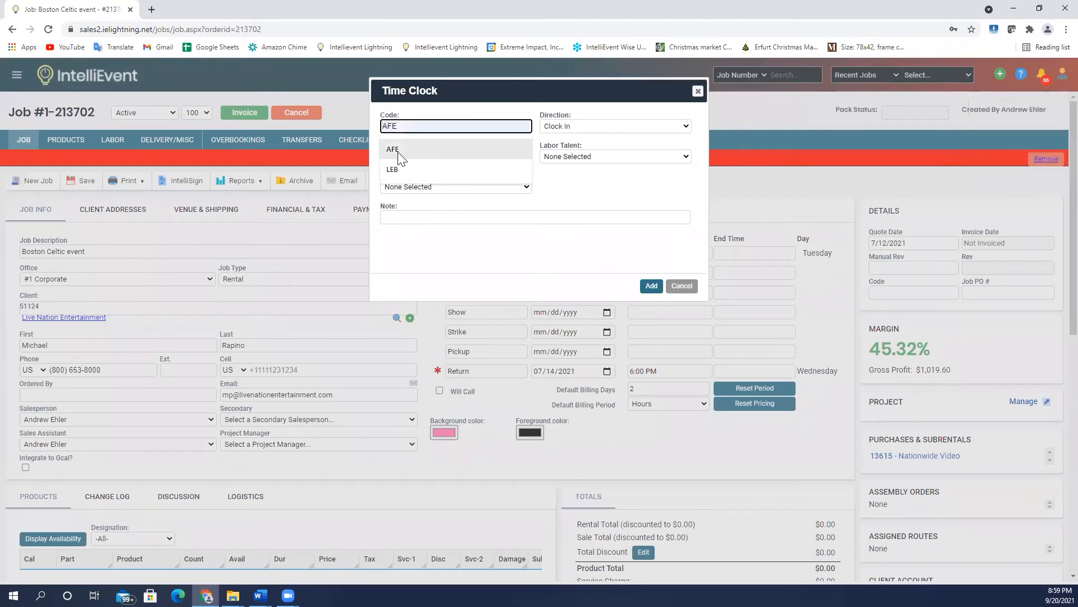
left_click(404, 150)
left_click(569, 126)
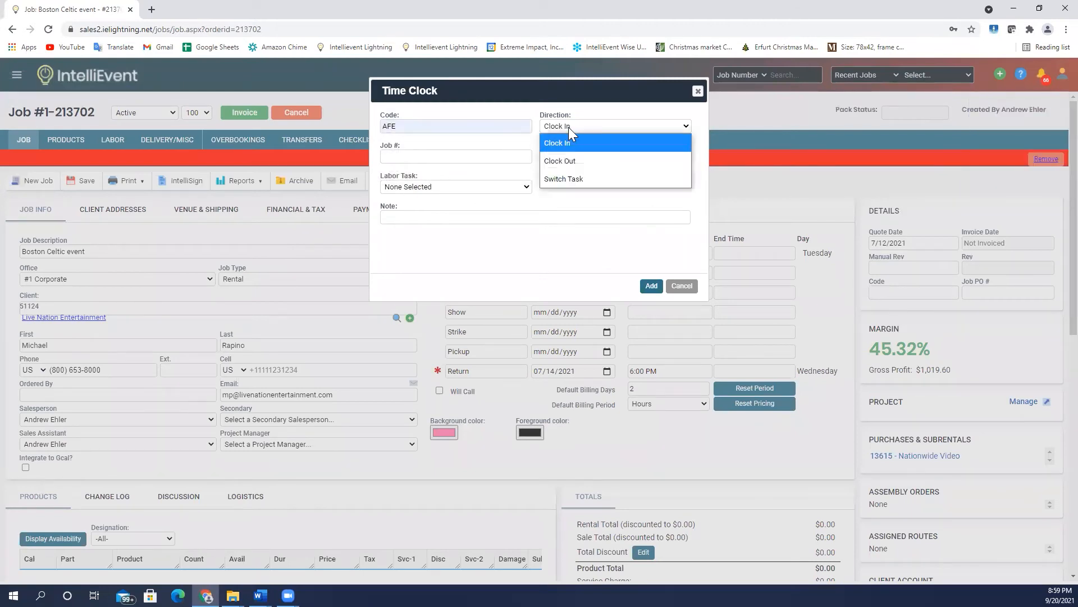
left_click(587, 178)
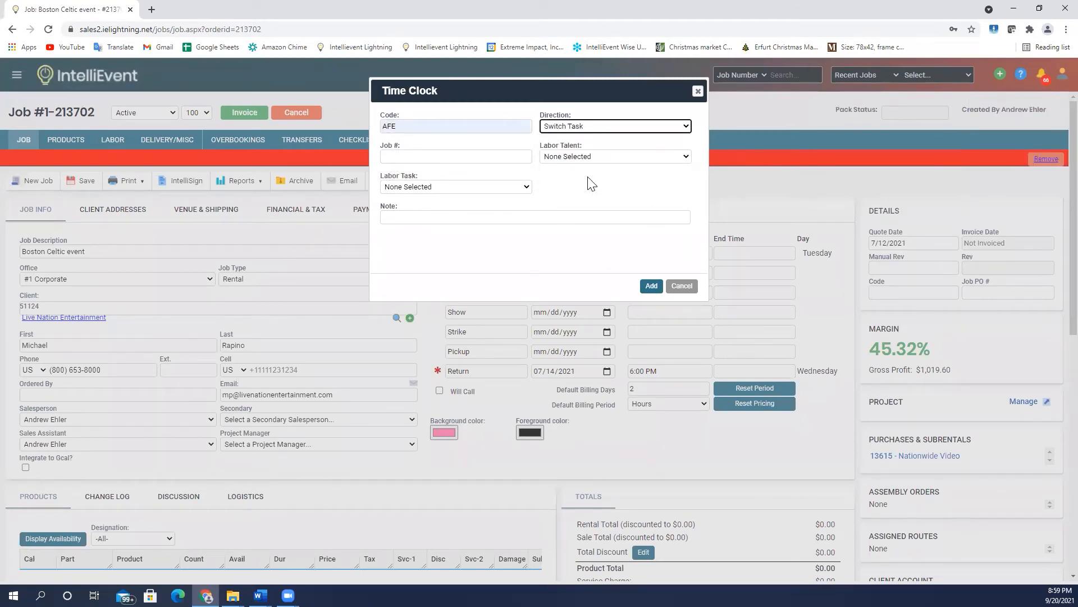
Enter the Boston Celtic event's job number with labor talent Loader and labor task Rehearsal, and add the Switch Task entry.
left_click(465, 153)
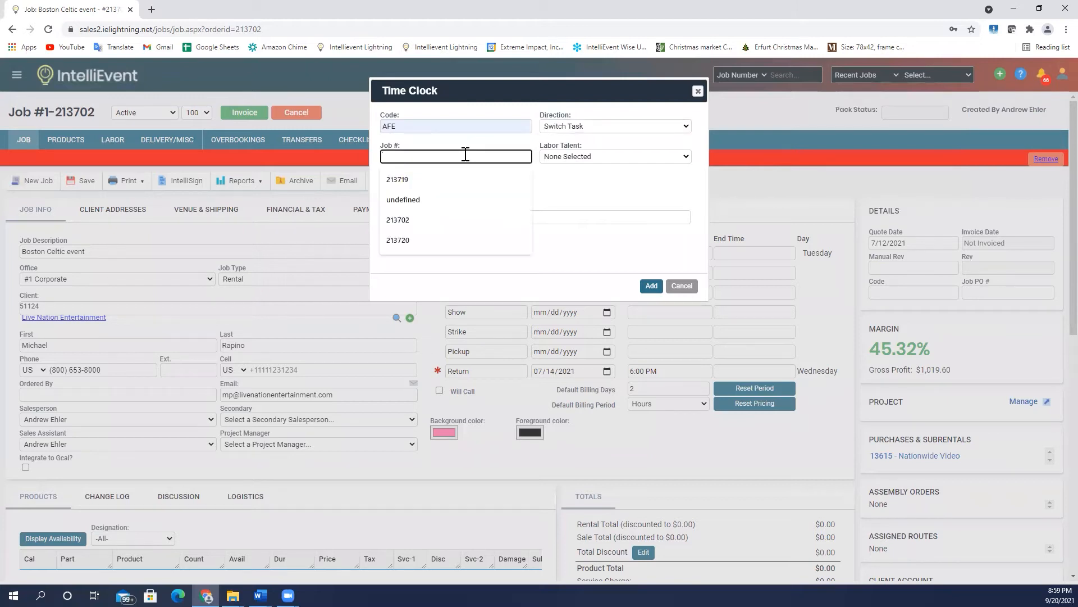
type("213")
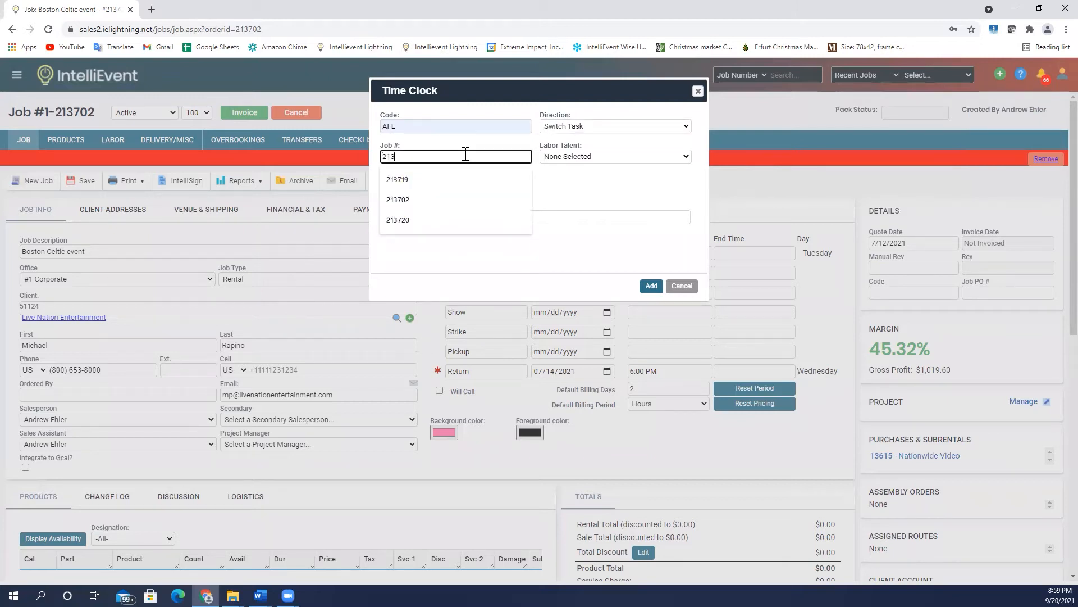
type("702")
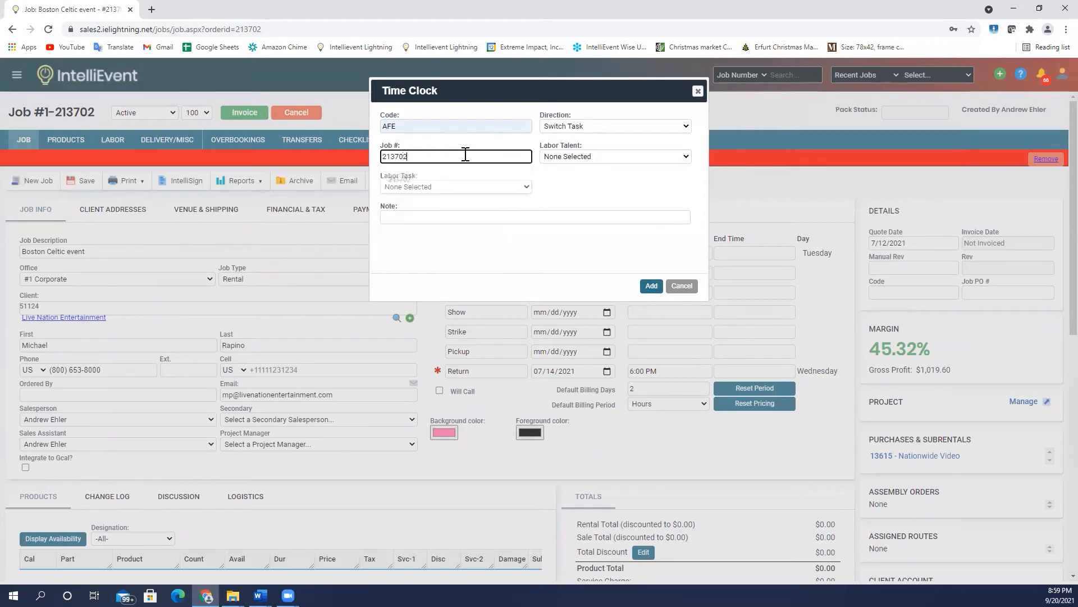
left_click(622, 158)
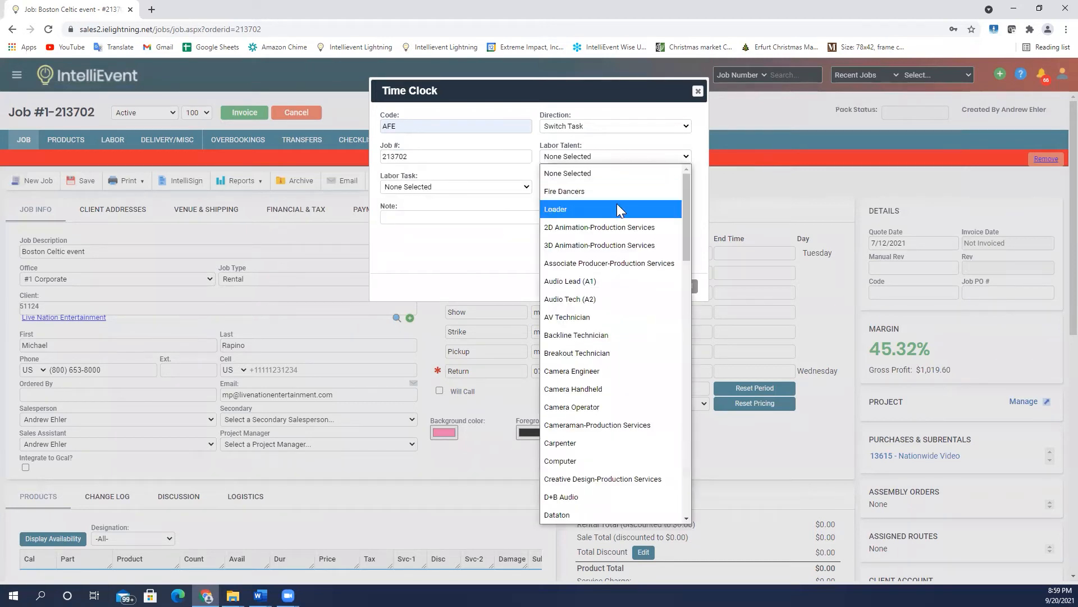
left_click(619, 205)
left_click(490, 187)
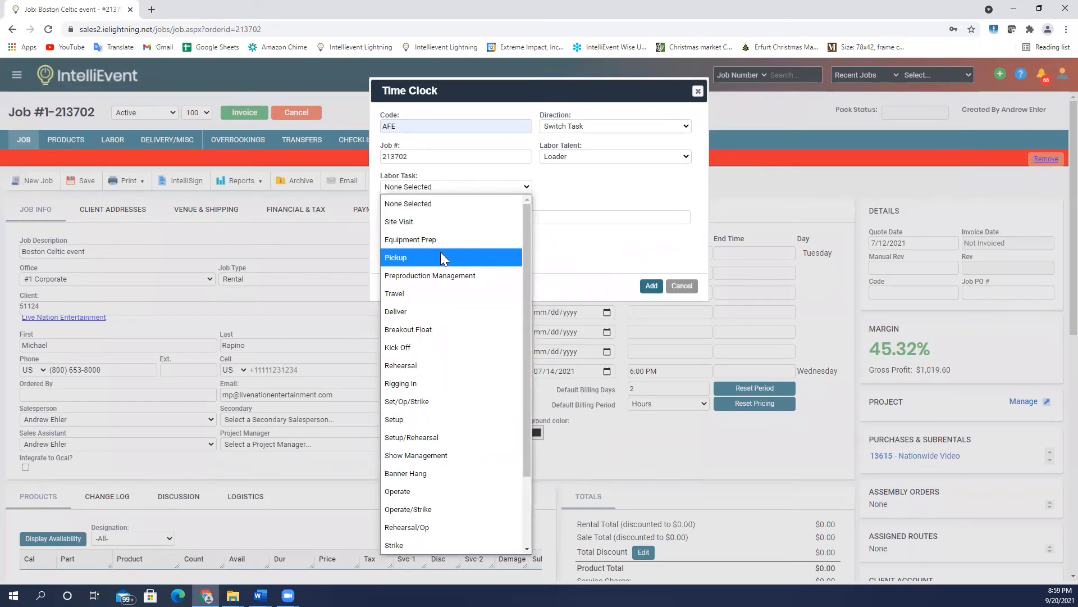
left_click(425, 365)
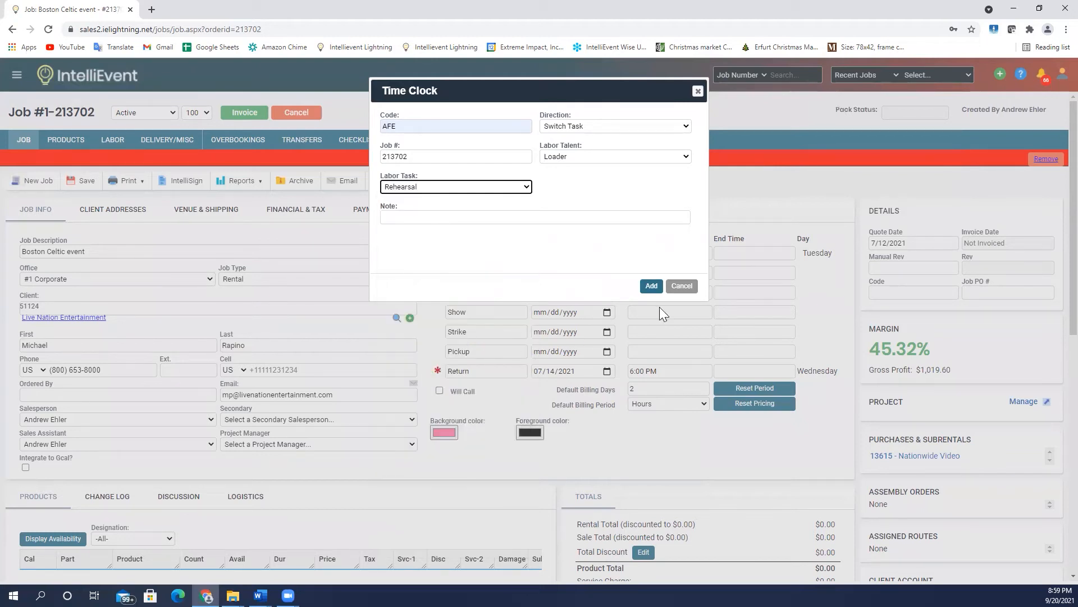
left_click(660, 283)
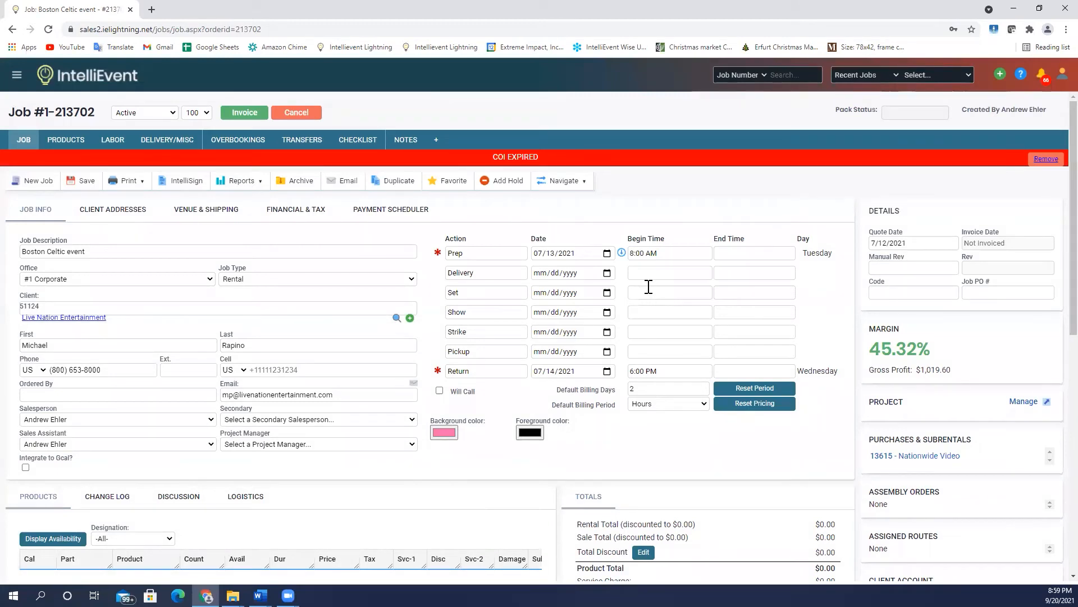
Add a new time clock entry with direction Clock Out and the employee's timeclock code.
left_click(1060, 76)
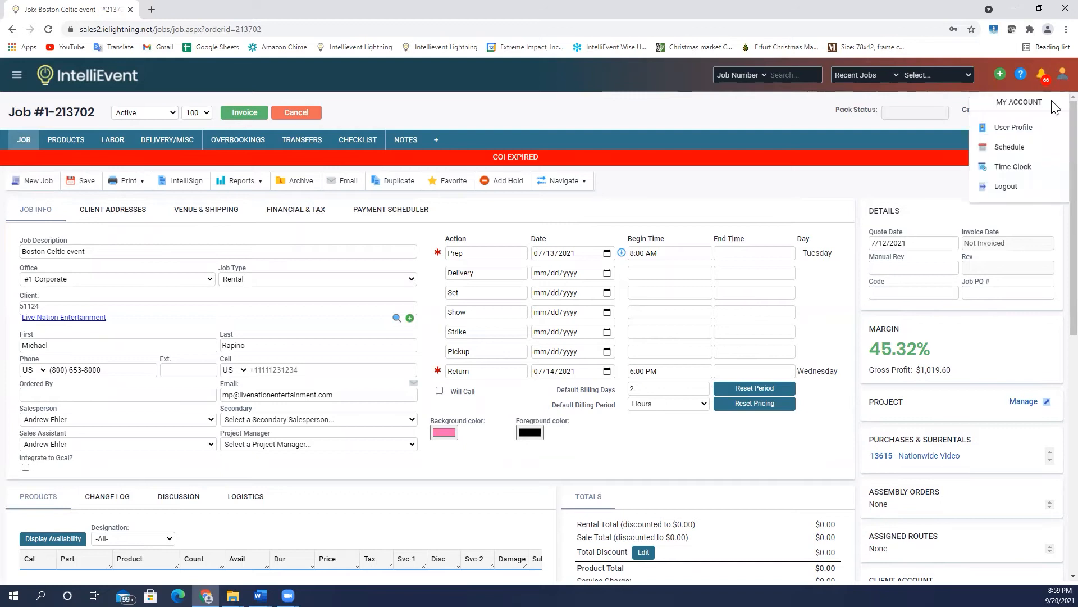
left_click(1015, 167)
left_click(603, 127)
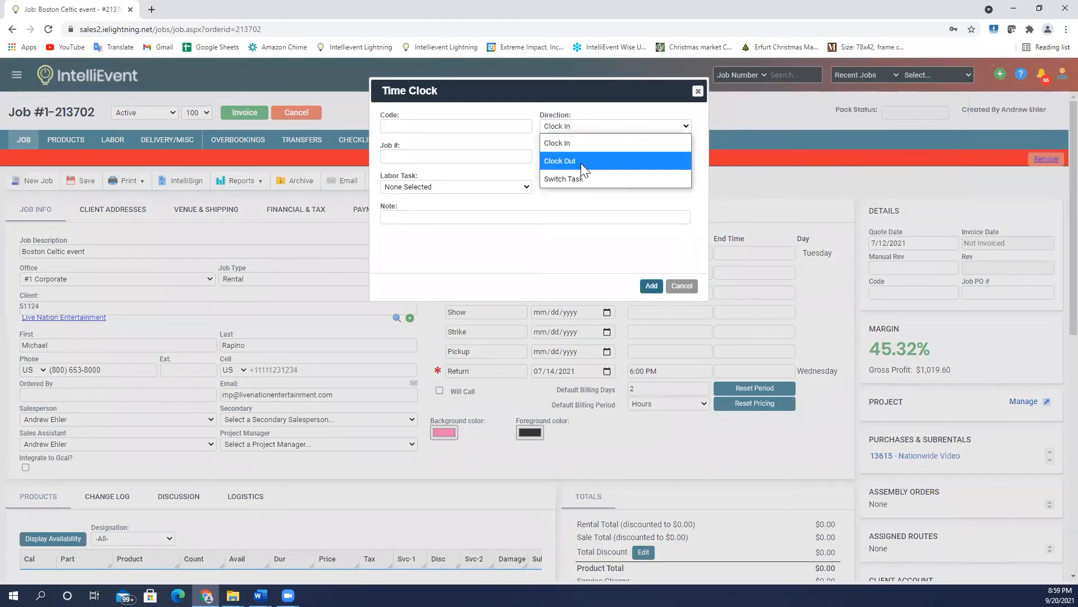
left_click(579, 162)
left_click(437, 126)
left_click(409, 148)
left_click(651, 286)
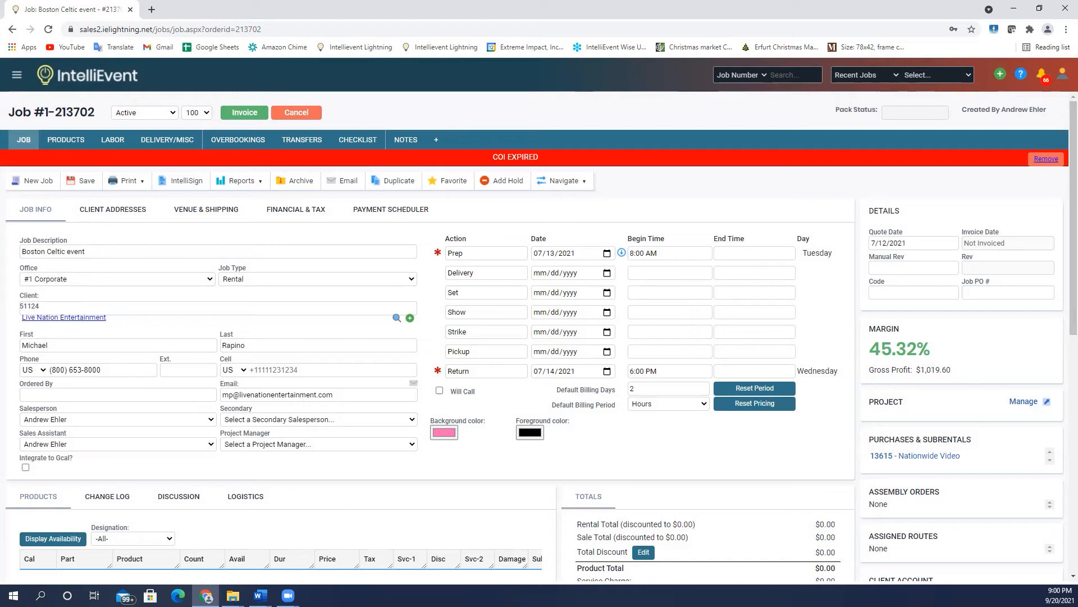
Open the Time Clock Report from the general reports.
left_click(17, 78)
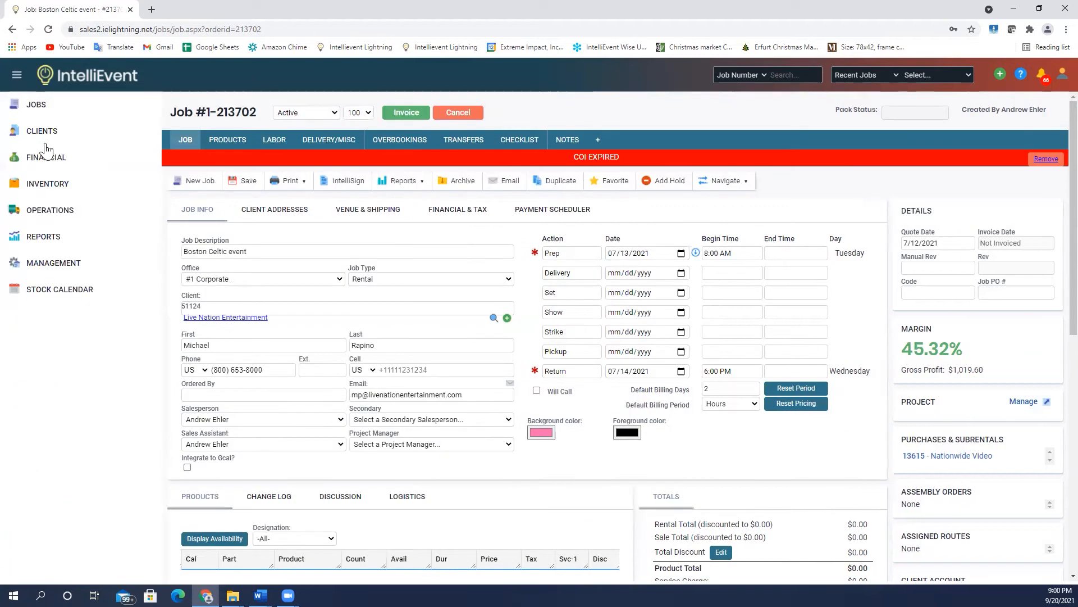
left_click(51, 239)
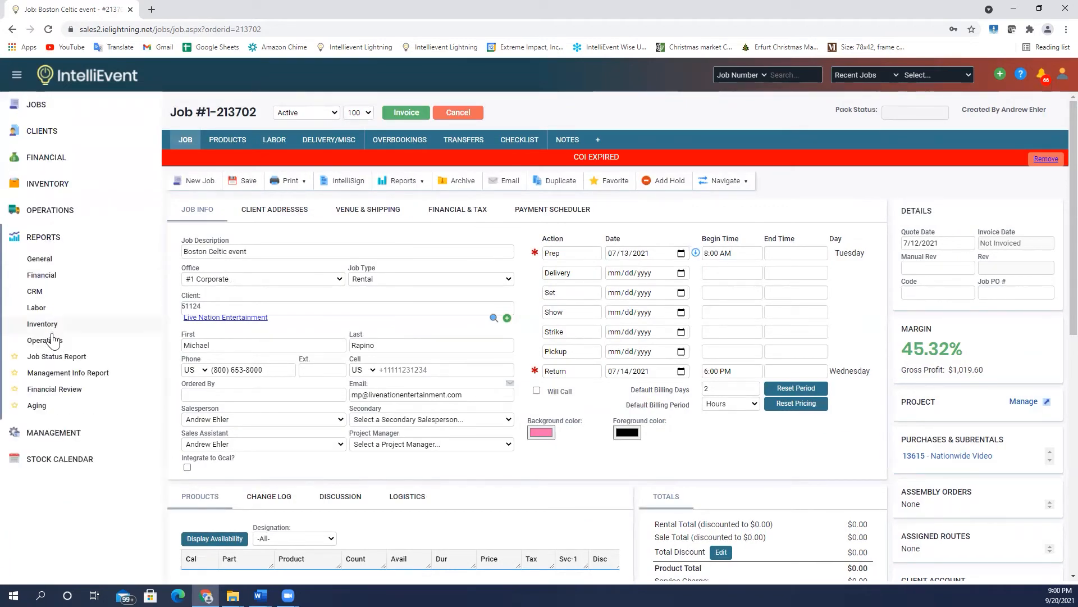
left_click(39, 260)
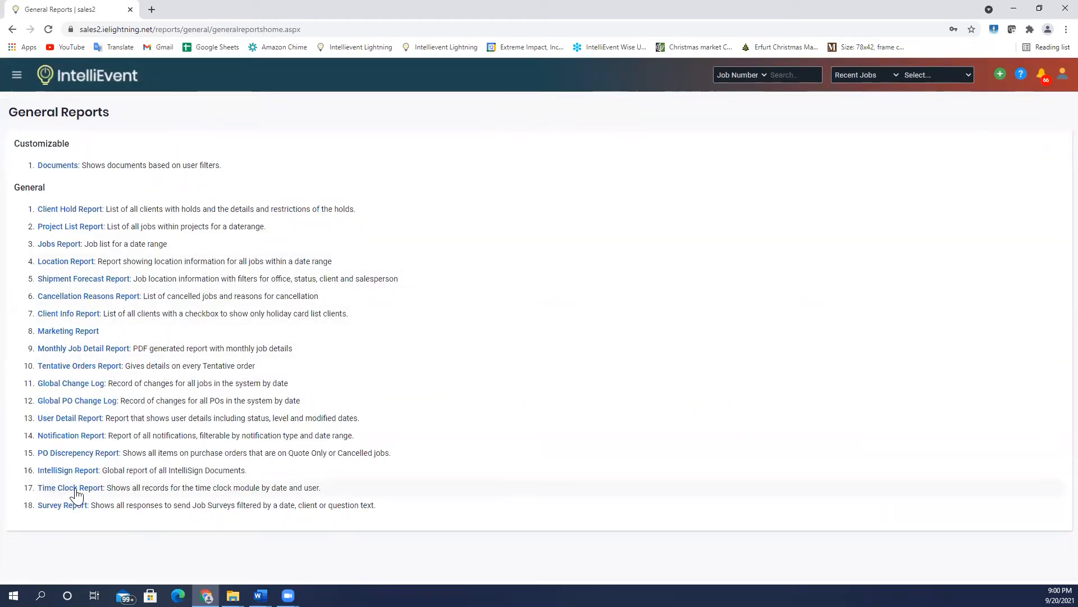
left_click(76, 488)
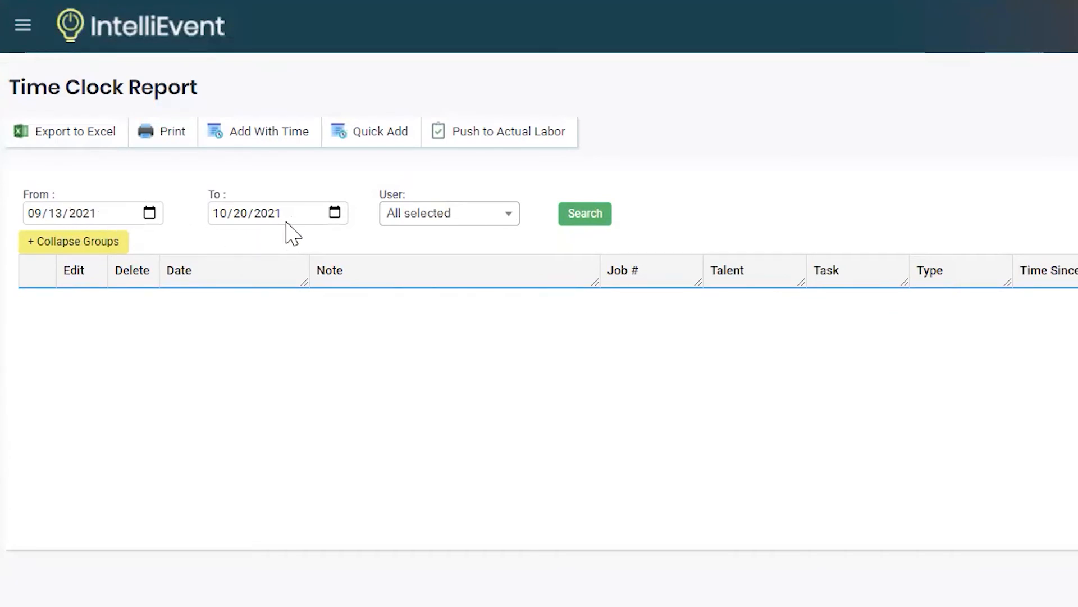
Set the report's start date to 01/01/2021 and search the time clock records of all users.
left_click(480, 227)
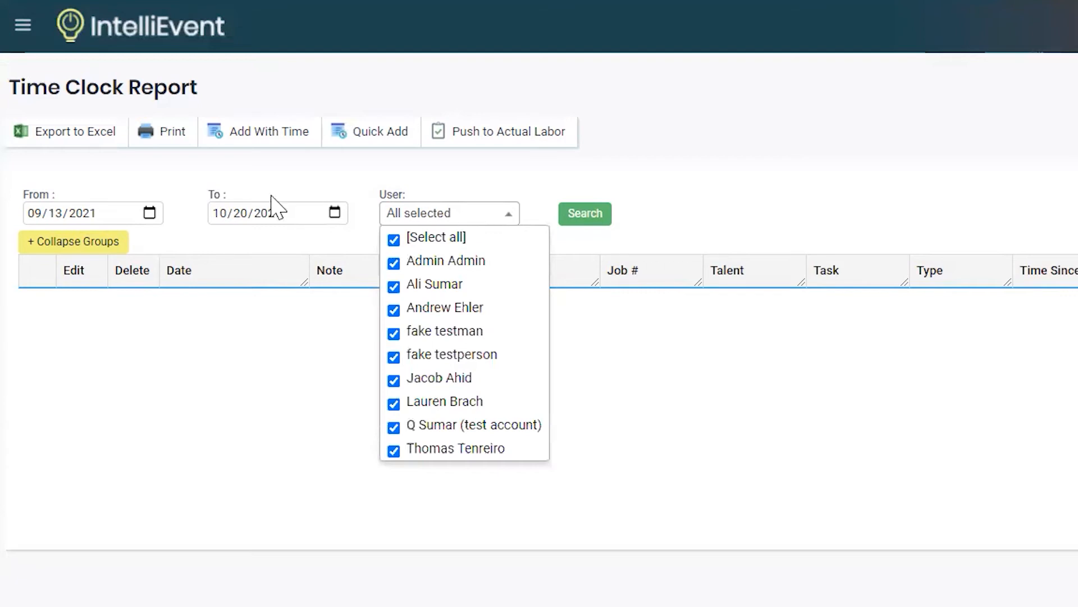
left_click(115, 213)
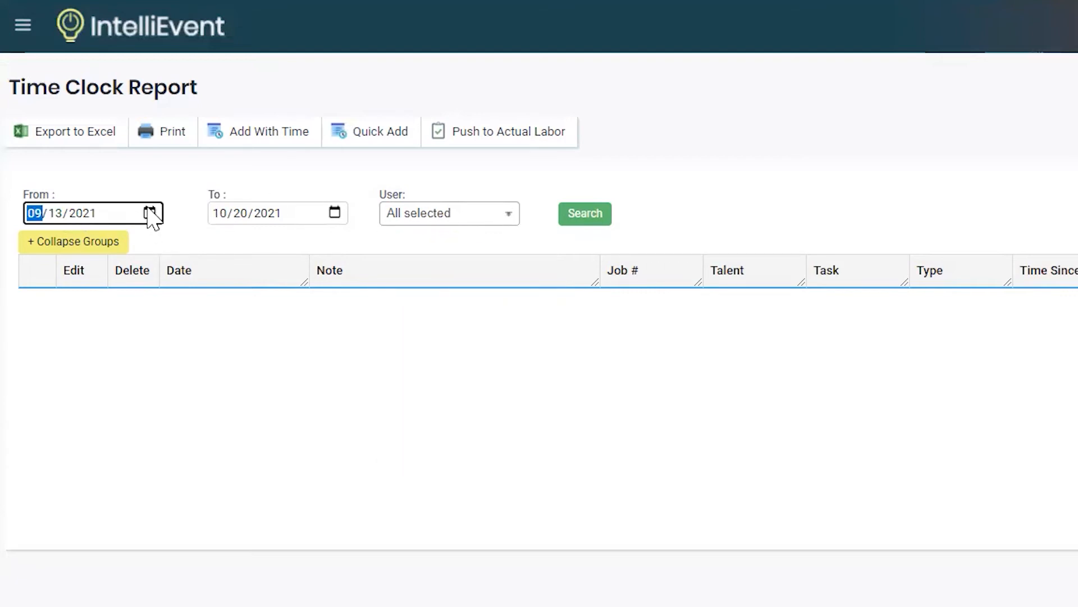
left_click(150, 213)
left_click(175, 246)
left_click(175, 246)
left_click(175, 246)
left_click(175, 246)
left_click(175, 246)
left_click(175, 246)
left_click(175, 246)
left_click(175, 246)
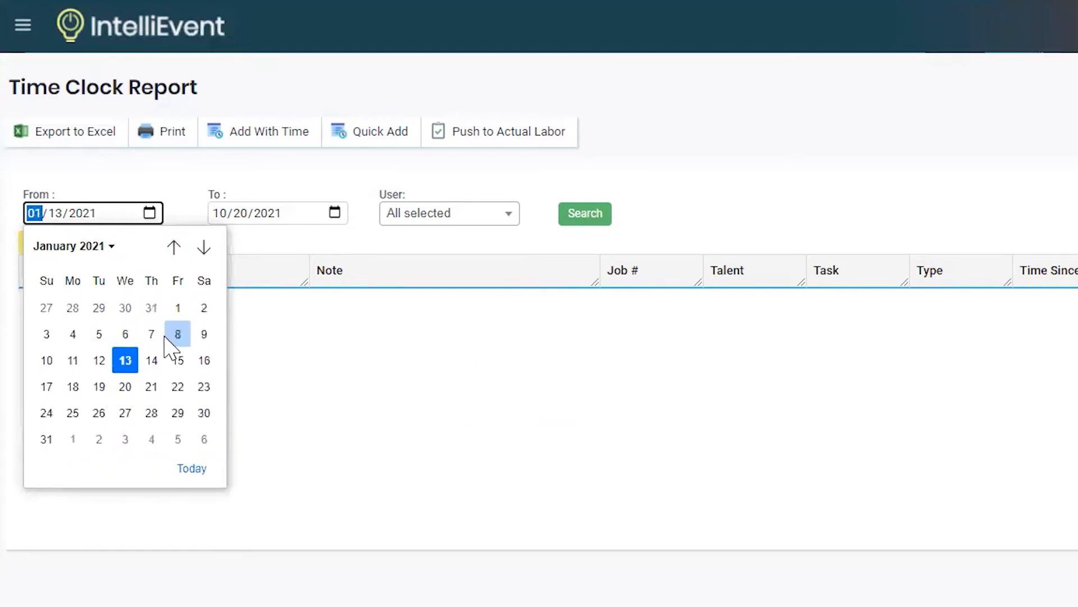
left_click(176, 305)
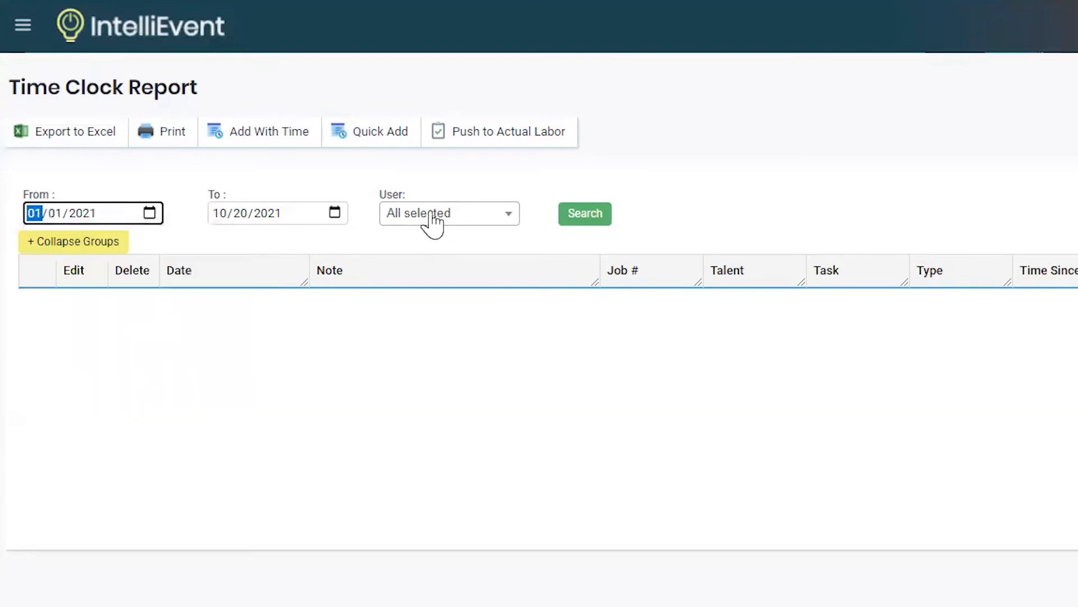
left_click(581, 215)
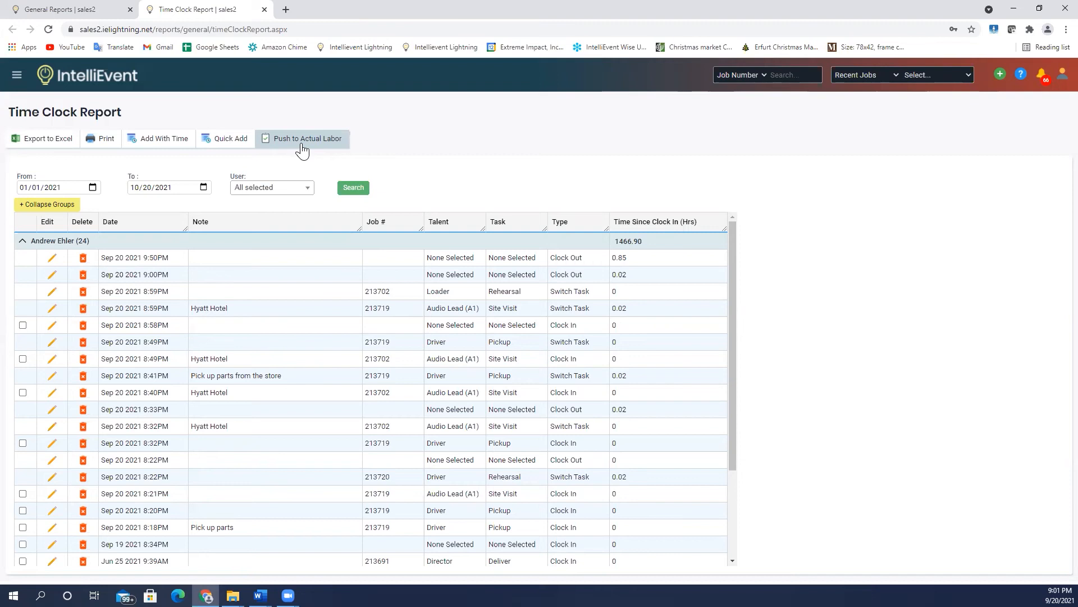
Change the time of the Sep 20 2021 8:59 PM Hyatt Hotel entry to 09:59 PM and save it.
left_click(52, 316)
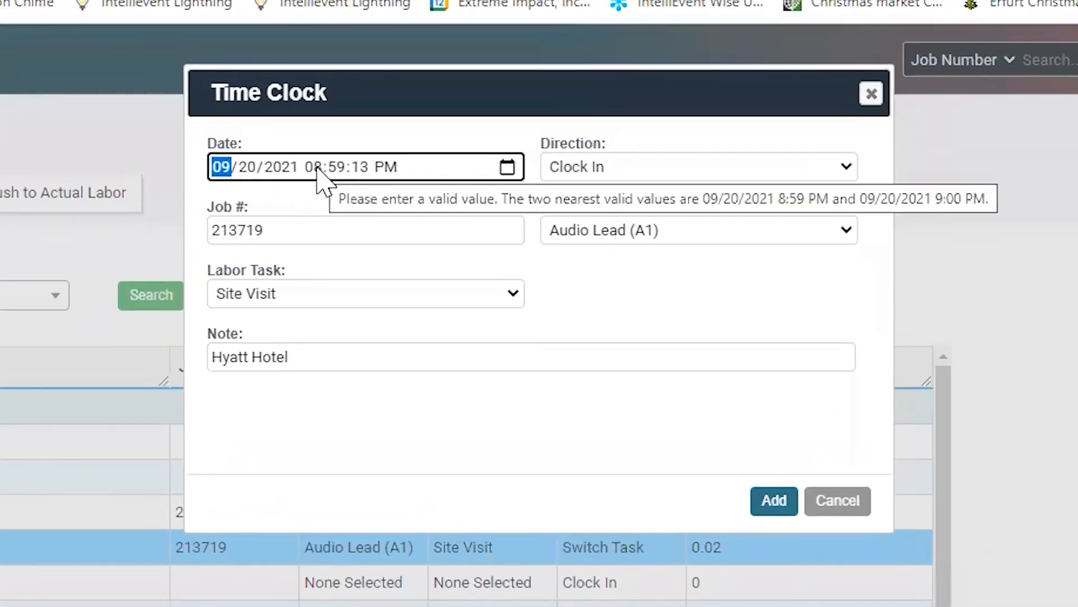
left_click(313, 167)
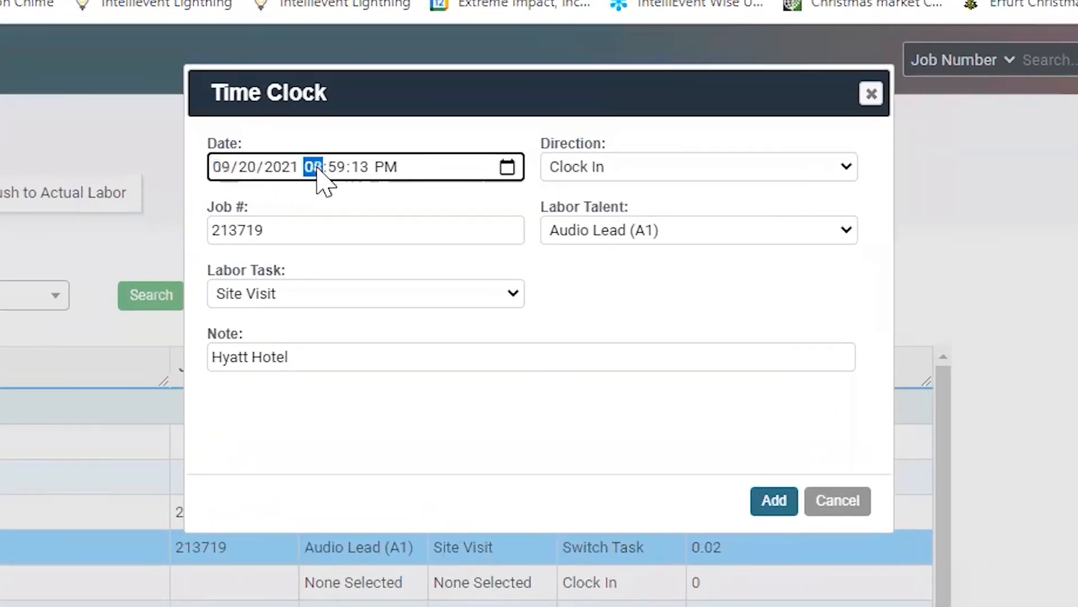
type("09")
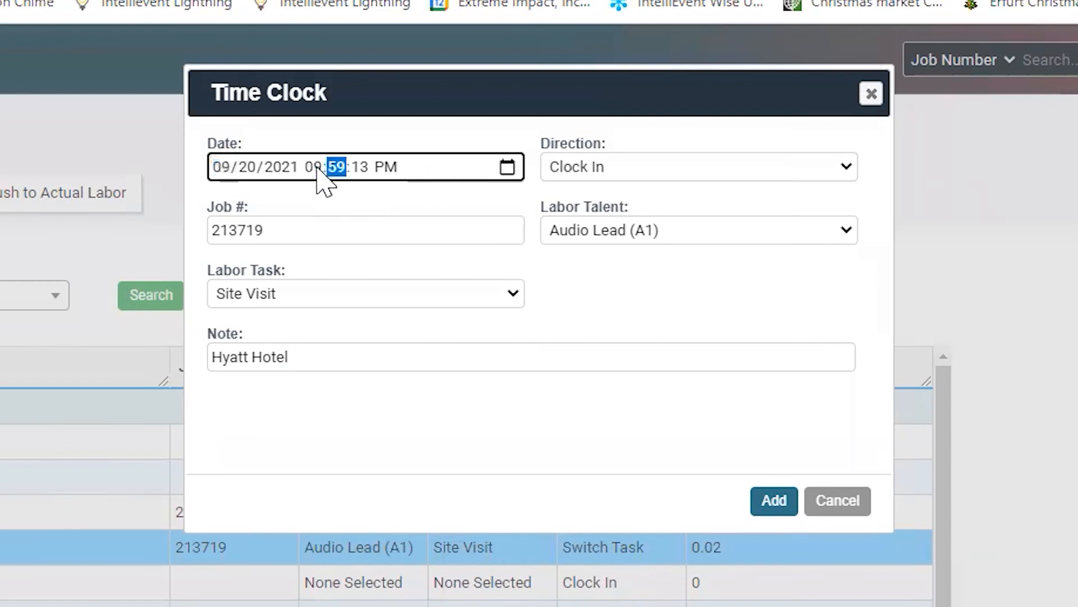
left_click(768, 500)
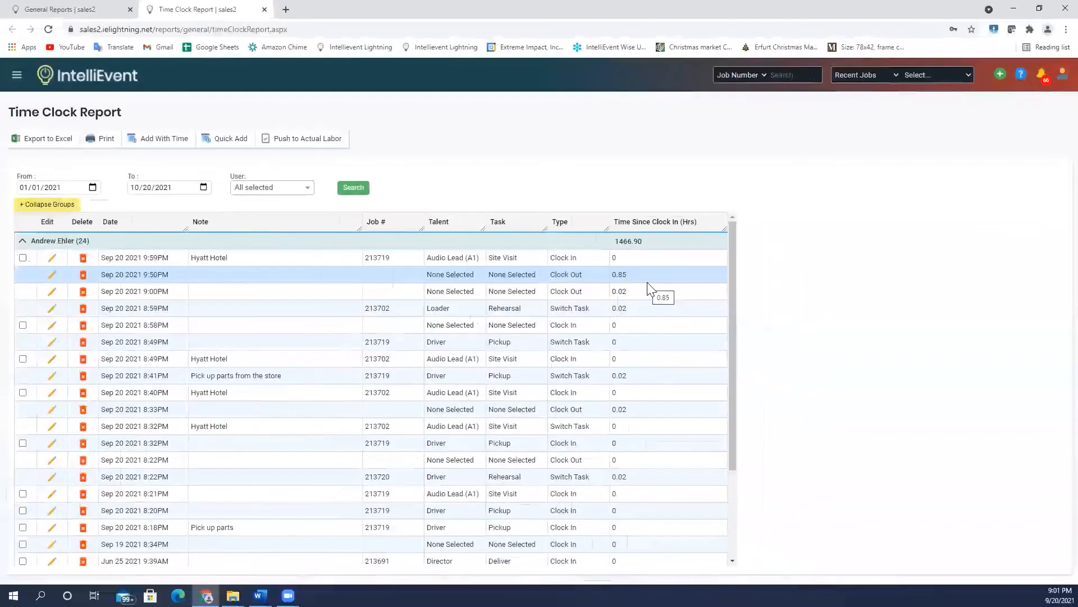
Examine the Add With Time and Quick Add entry forms, closing each without adding an entry.
left_click(163, 144)
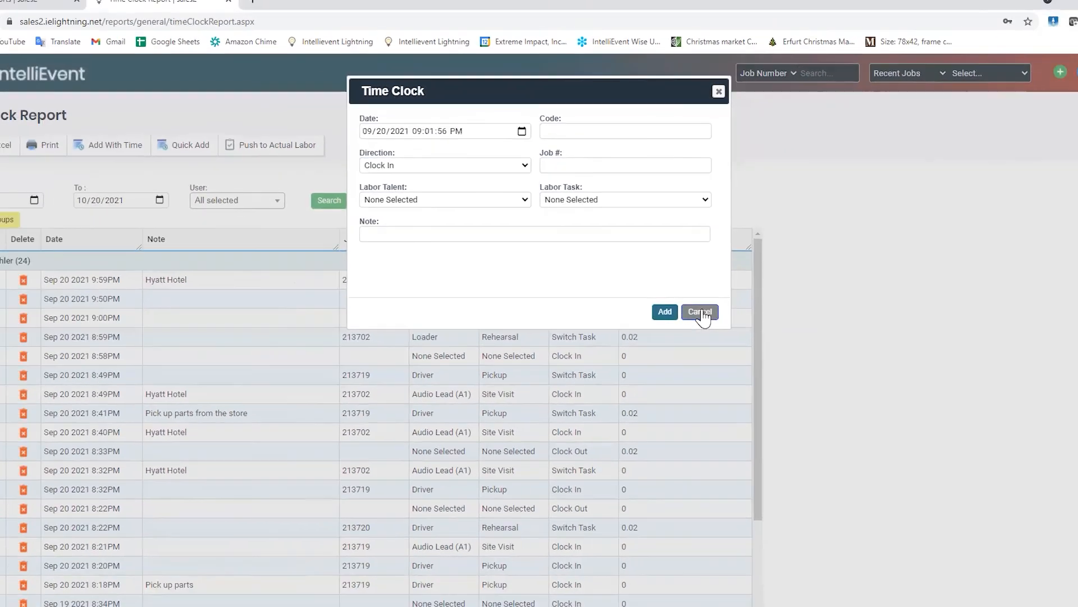
left_click(837, 500)
left_click(227, 140)
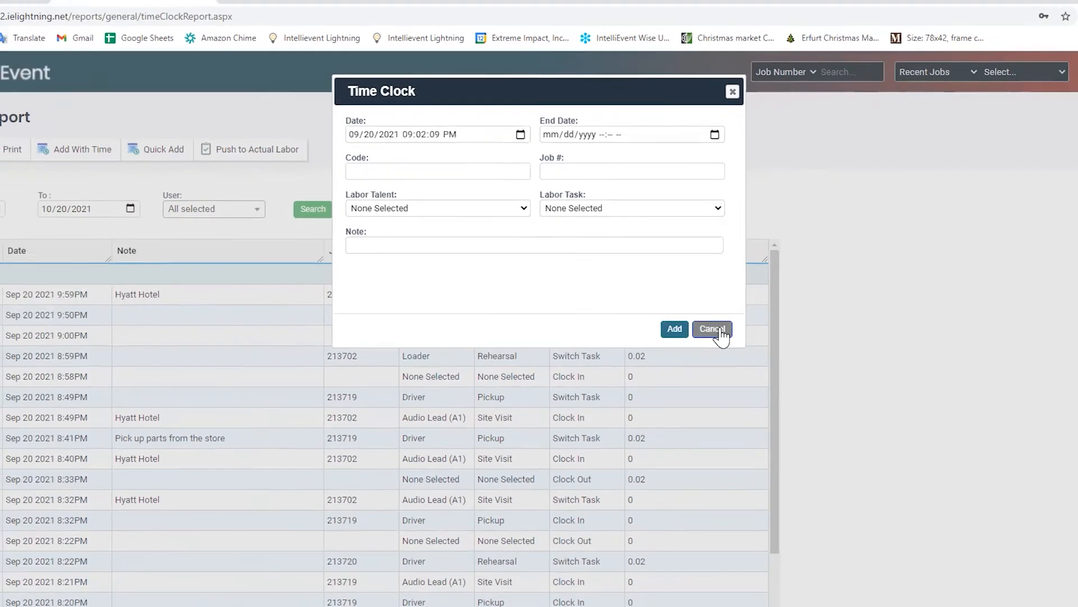
left_click(721, 332)
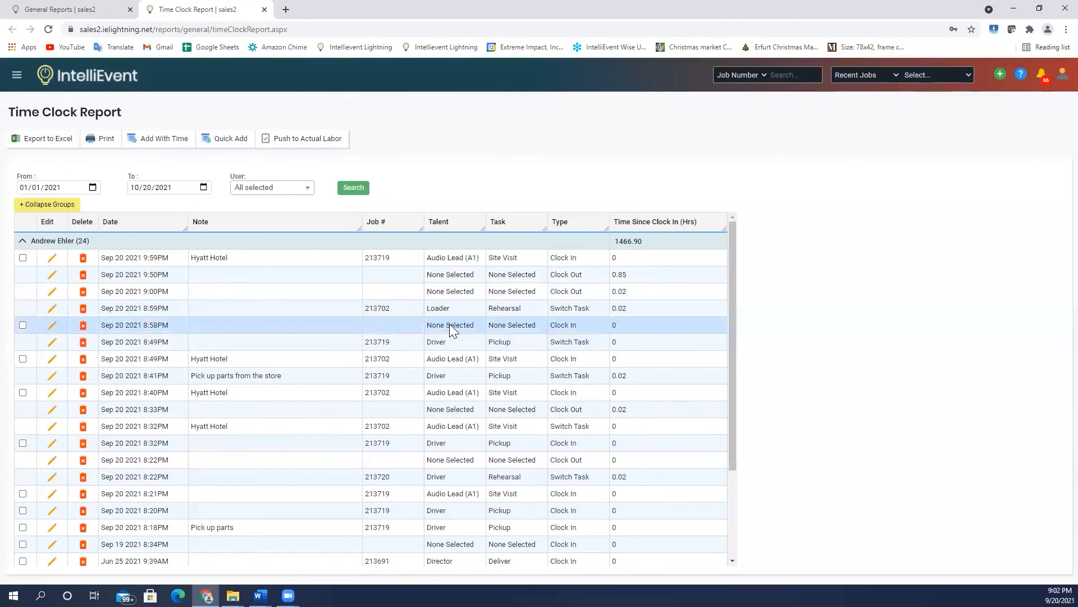